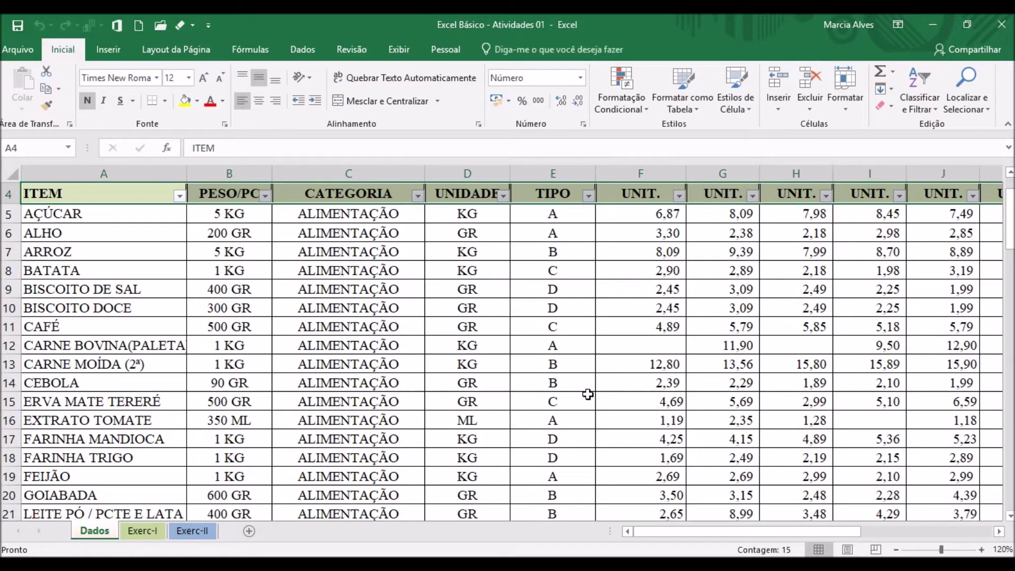
Examine the price table on the Dados sheet, from the title and store headers down to the LIMPEZA items
{"action": "scroll", "coordinate": [588, 393], "scroll_direction": "up", "scroll_amount": 1}
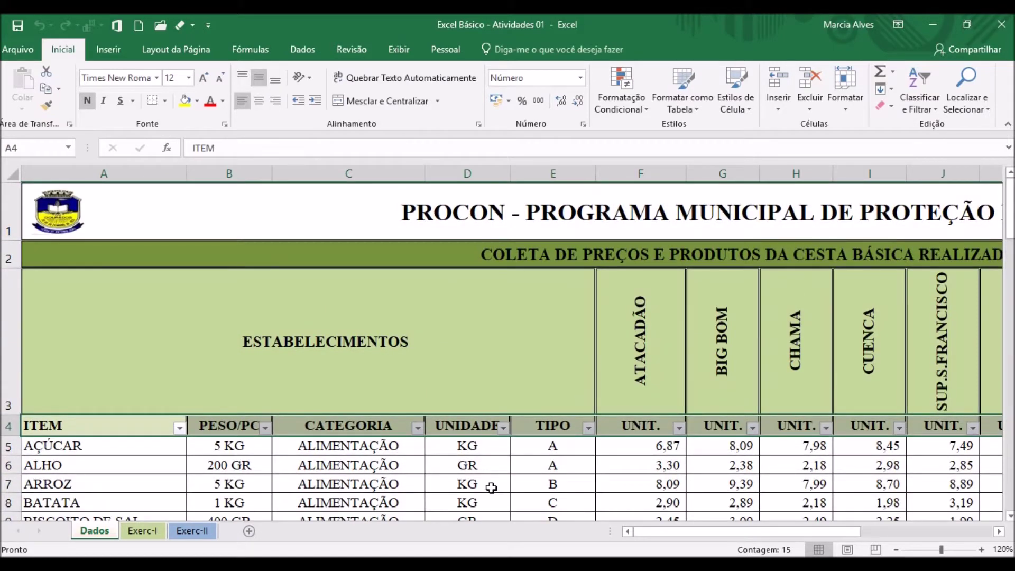
{"action": "scroll", "coordinate": [491, 487], "scroll_direction": "down", "scroll_amount": 8}
{"action": "scroll", "coordinate": [491, 487], "scroll_direction": "down", "scroll_amount": 1}
{"action": "scroll", "coordinate": [491, 488], "scroll_direction": "up", "scroll_amount": 8}
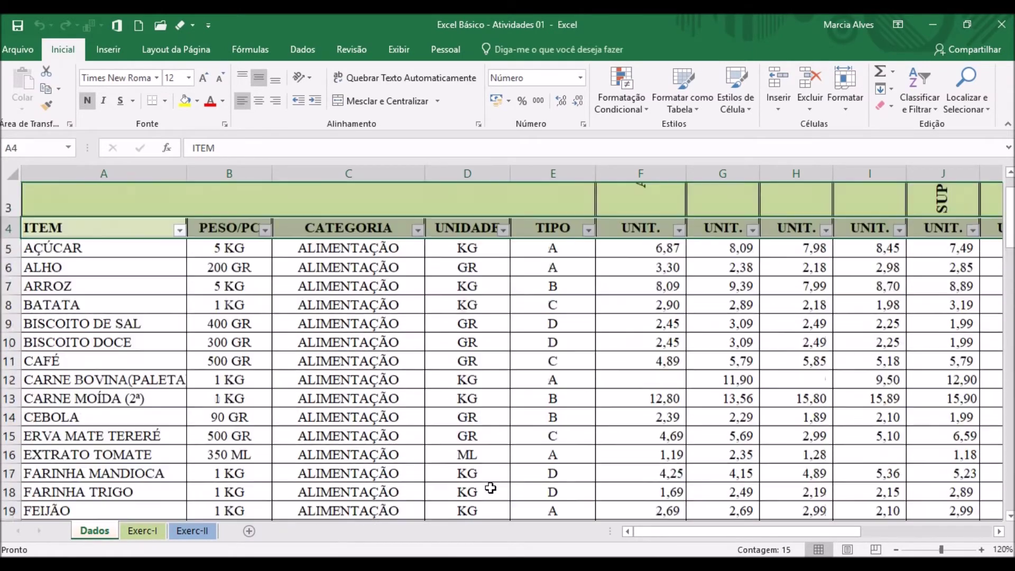
{"action": "scroll", "coordinate": [491, 487], "scroll_direction": "up", "scroll_amount": 1}
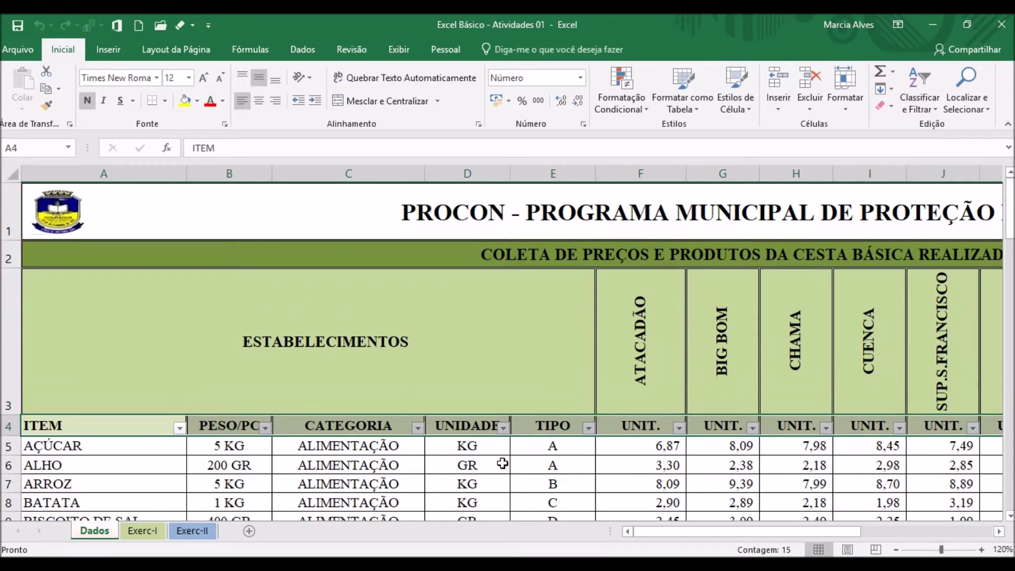
{"action": "scroll", "coordinate": [502, 463], "scroll_direction": "down", "scroll_amount": 2}
{"action": "scroll", "coordinate": [502, 463], "scroll_direction": "down", "scroll_amount": 3}
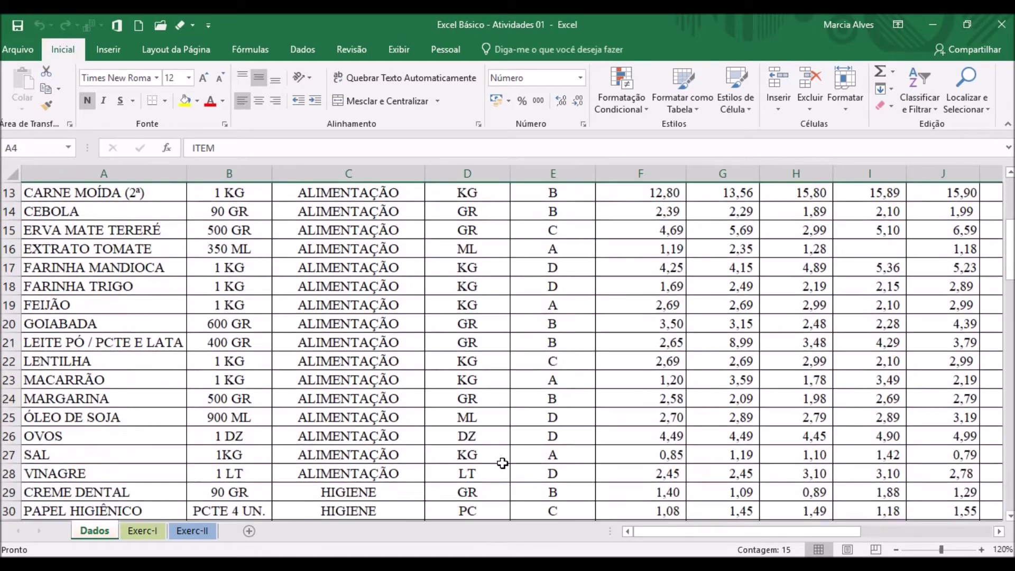
{"action": "scroll", "coordinate": [503, 463], "scroll_direction": "up", "scroll_amount": 3}
{"action": "scroll", "coordinate": [502, 463], "scroll_direction": "up", "scroll_amount": 2}
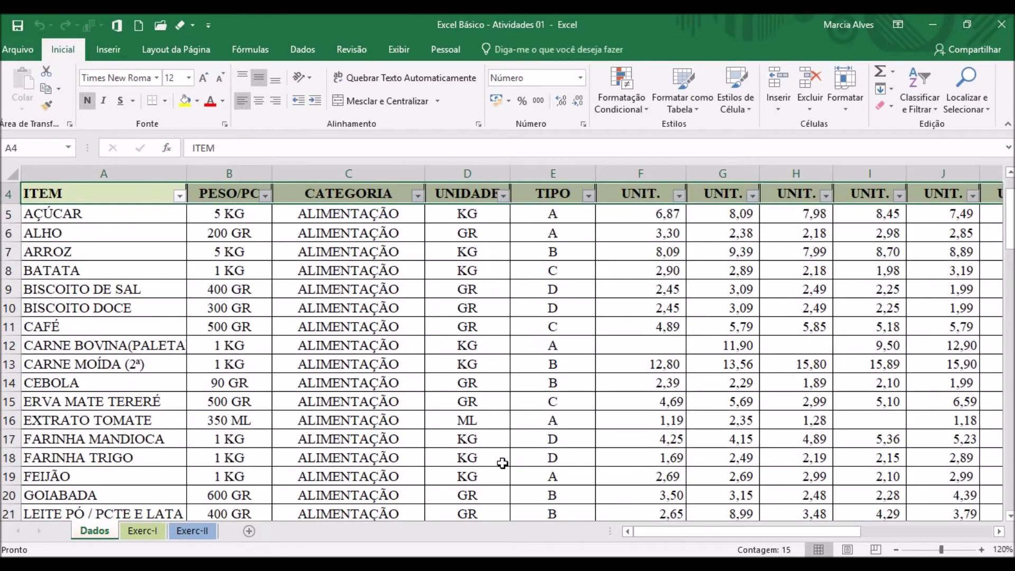
{"action": "scroll", "coordinate": [502, 463], "scroll_direction": "down", "scroll_amount": 4}
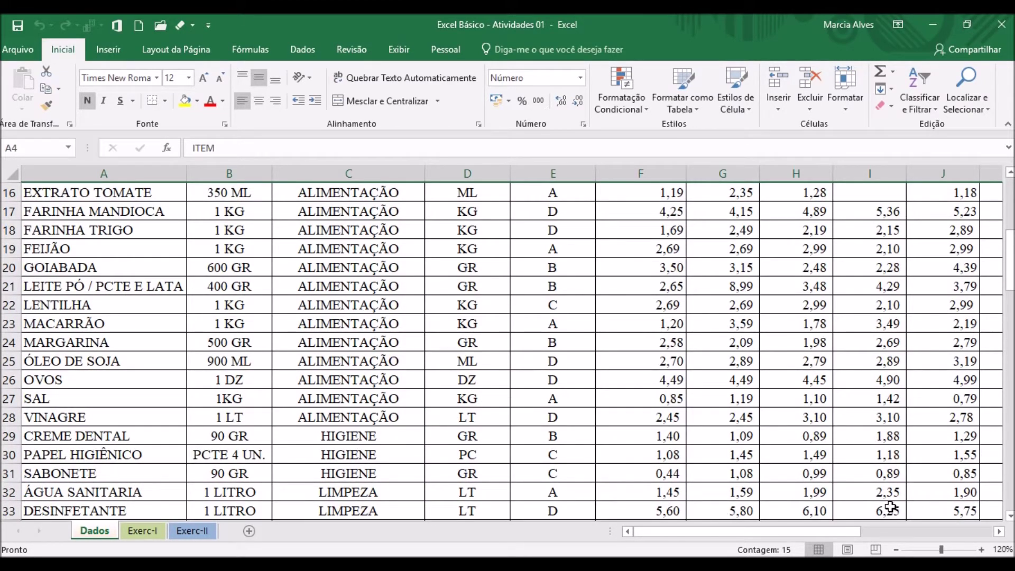
{"action": "left_click", "coordinate": [875, 509]}
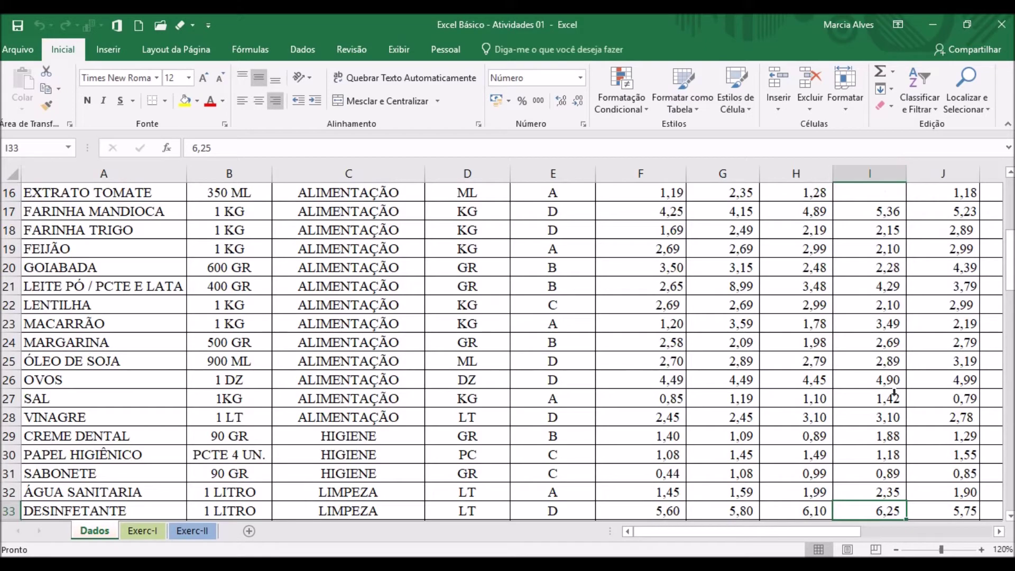
{"action": "scroll", "coordinate": [893, 405], "scroll_direction": "up", "scroll_amount": 3}
{"action": "scroll", "coordinate": [893, 405], "scroll_direction": "up", "scroll_amount": 2}
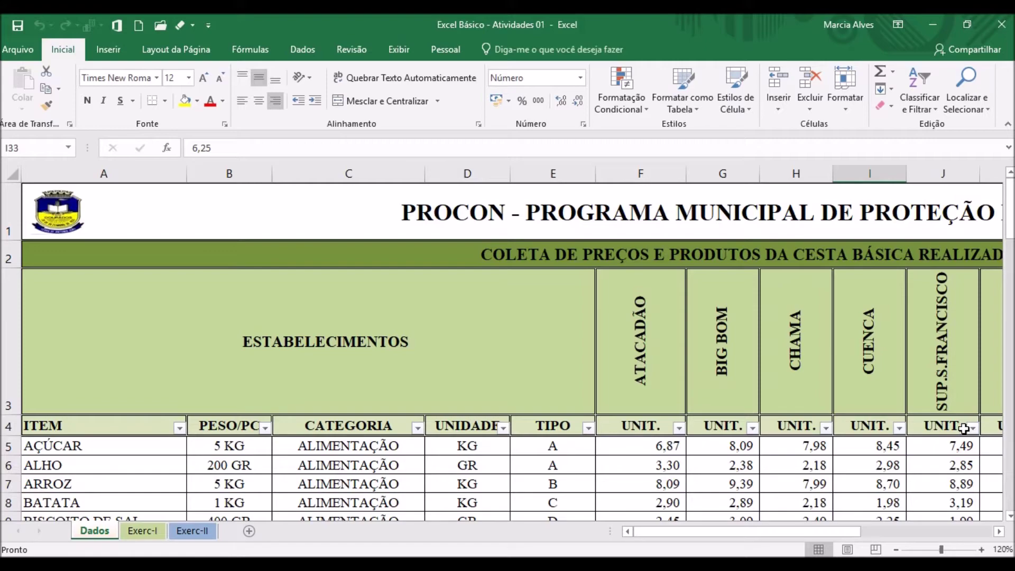
Compare the CAFÉ item with its values in the far columns and inspect the average formulas in P11, P12 and P14
{"action": "scroll", "coordinate": [160, 425], "scroll_direction": "down", "scroll_amount": 1}
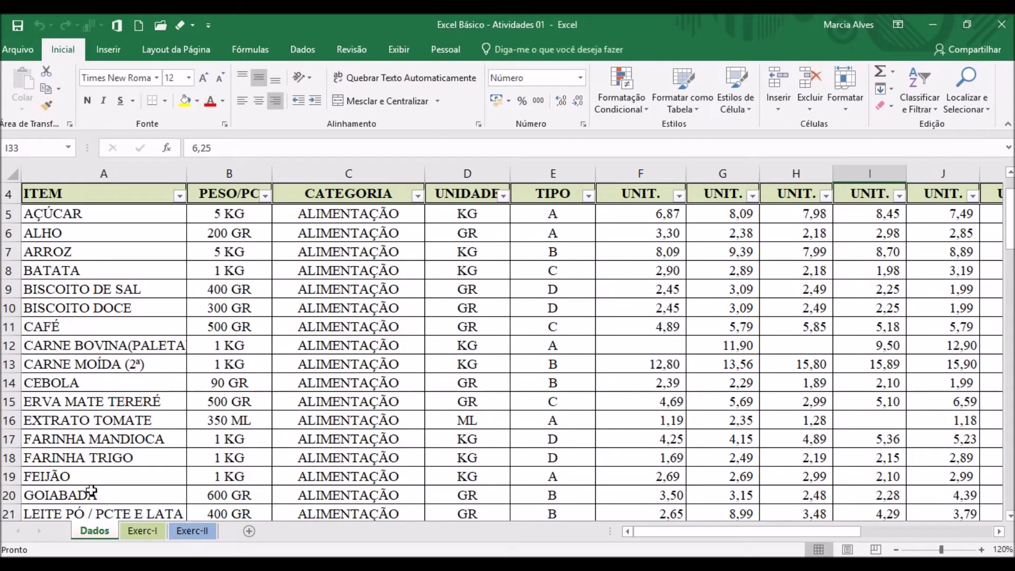
{"action": "left_click", "coordinate": [40, 288]}
{"action": "key", "text": "ctrl+5"}
{"action": "left_click", "coordinate": [41, 355]}
{"action": "key", "text": "ctrl+z"}
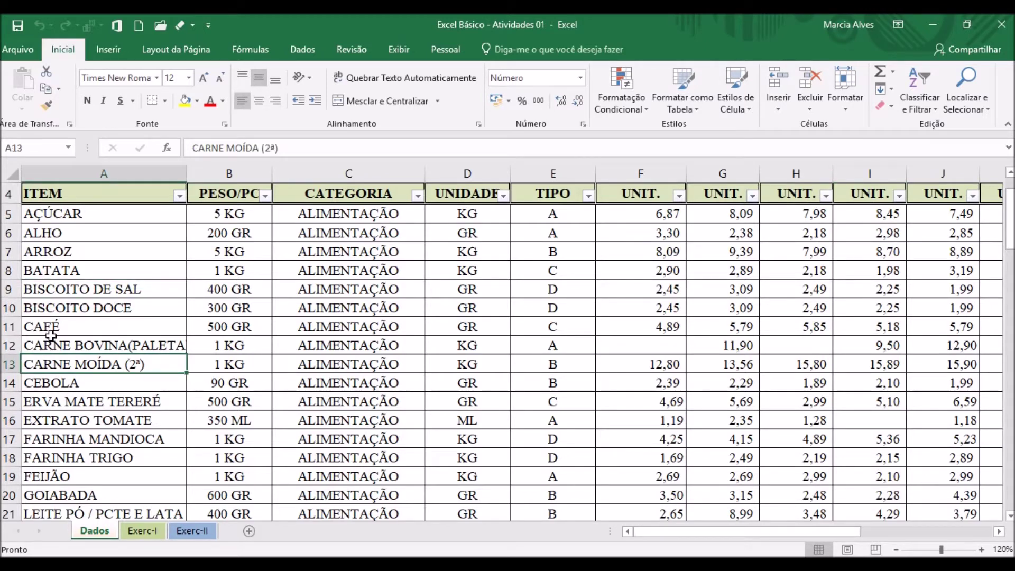
{"action": "left_click", "coordinate": [57, 326]}
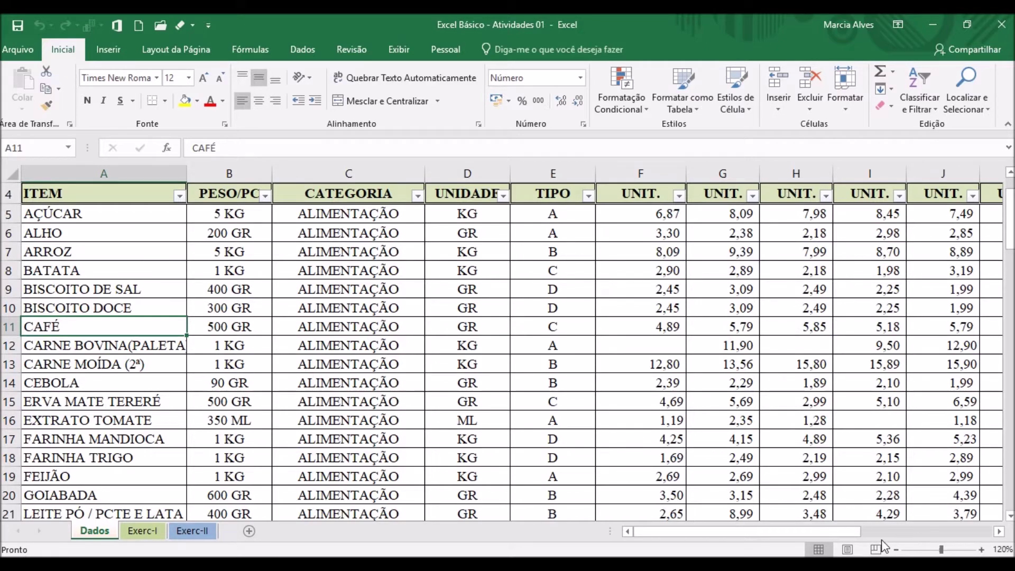
{"action": "left_click_drag", "start_coordinate": [857, 538], "coordinate": [975, 534]}
{"action": "left_click", "coordinate": [679, 331]}
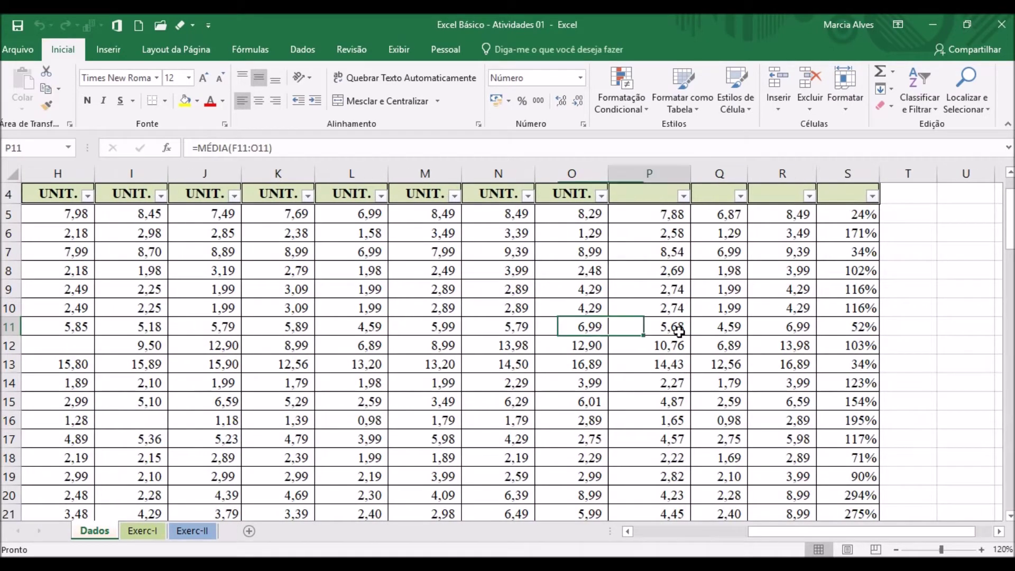
{"action": "left_click", "coordinate": [680, 364]}
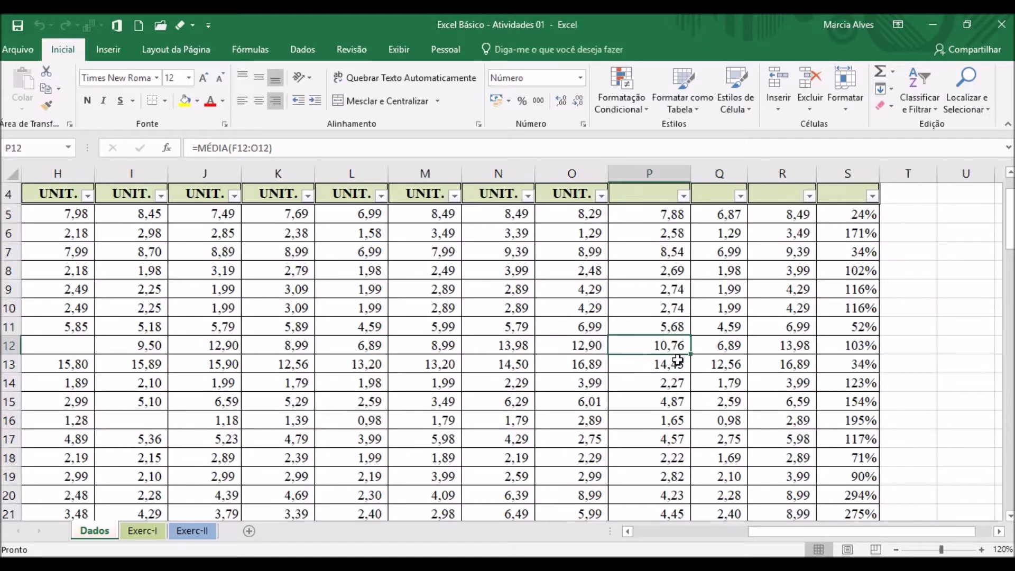
{"action": "left_click", "coordinate": [676, 383]}
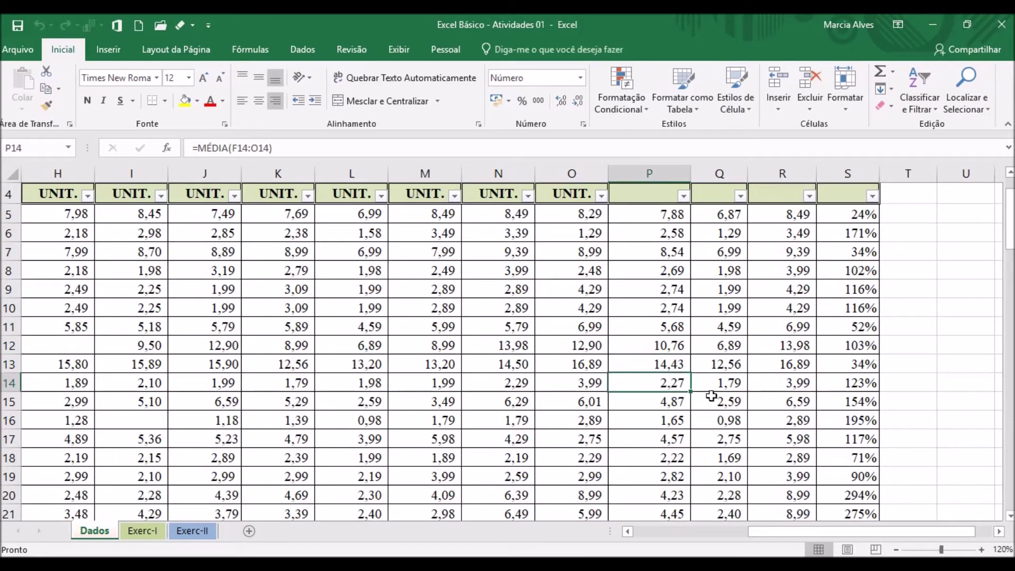
Return to CAFÉ in the ITEM column, then view the far price columns again and select cell L16
{"action": "left_click_drag", "start_coordinate": [848, 533], "coordinate": [734, 540]}
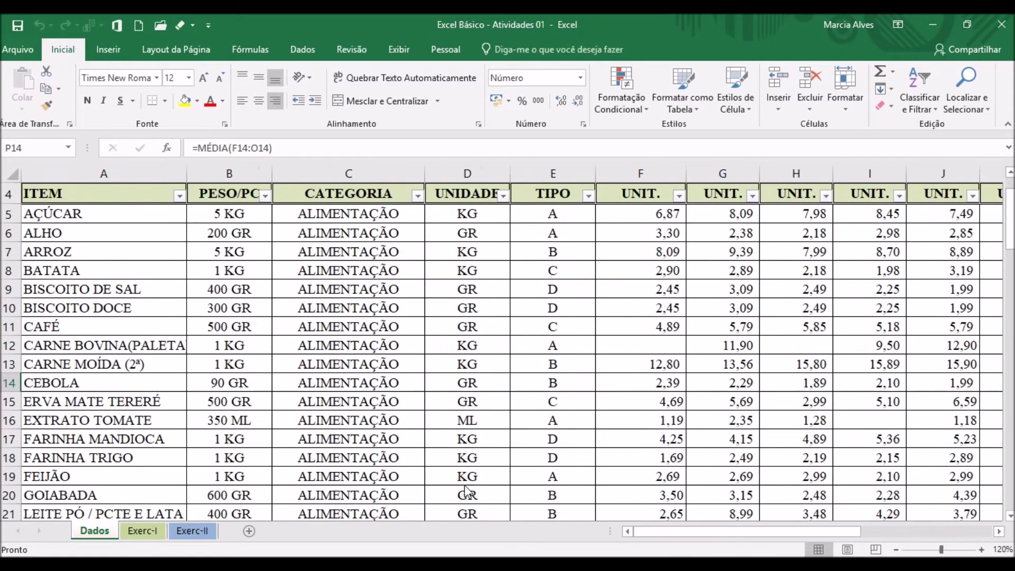
{"action": "left_click", "coordinate": [72, 331]}
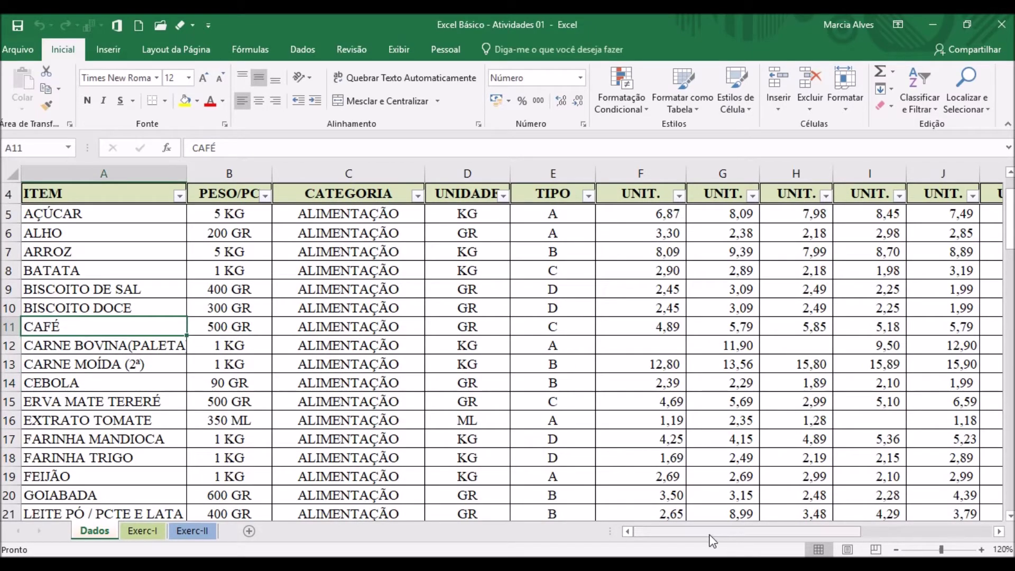
{"action": "left_click_drag", "start_coordinate": [732, 531], "coordinate": [845, 532]}
{"action": "left_click", "coordinate": [351, 427]}
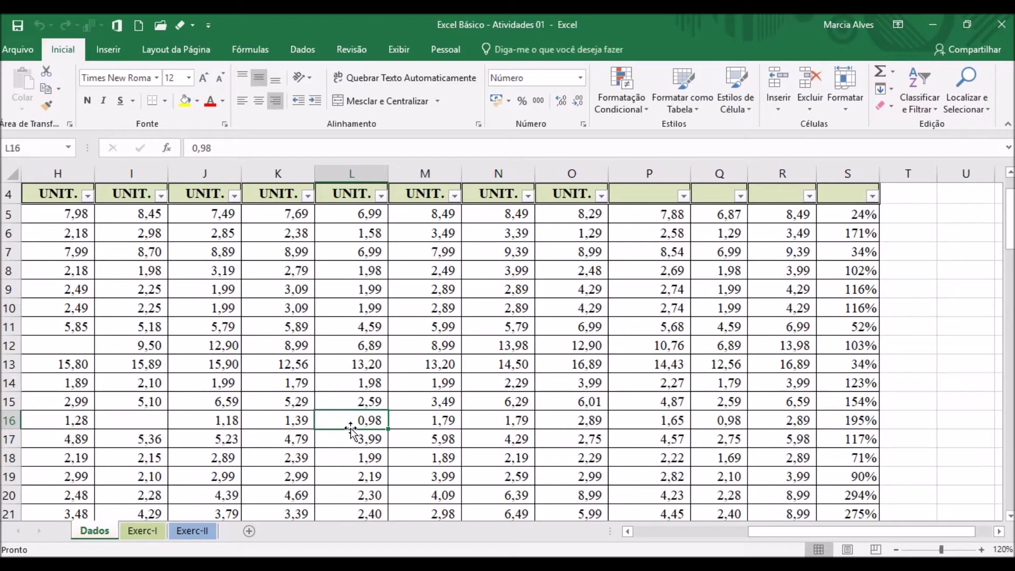
Review the available Congelar Painéis options without applying any of them
{"action": "key", "text": "alt+k"}
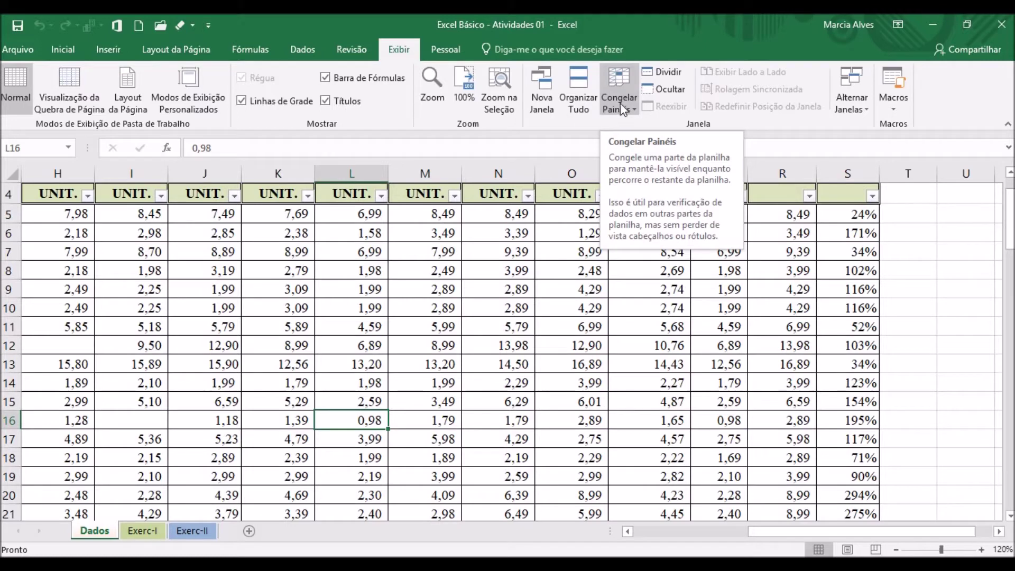
{"action": "left_click", "coordinate": [622, 80]}
{"action": "left_click", "coordinate": [622, 78]}
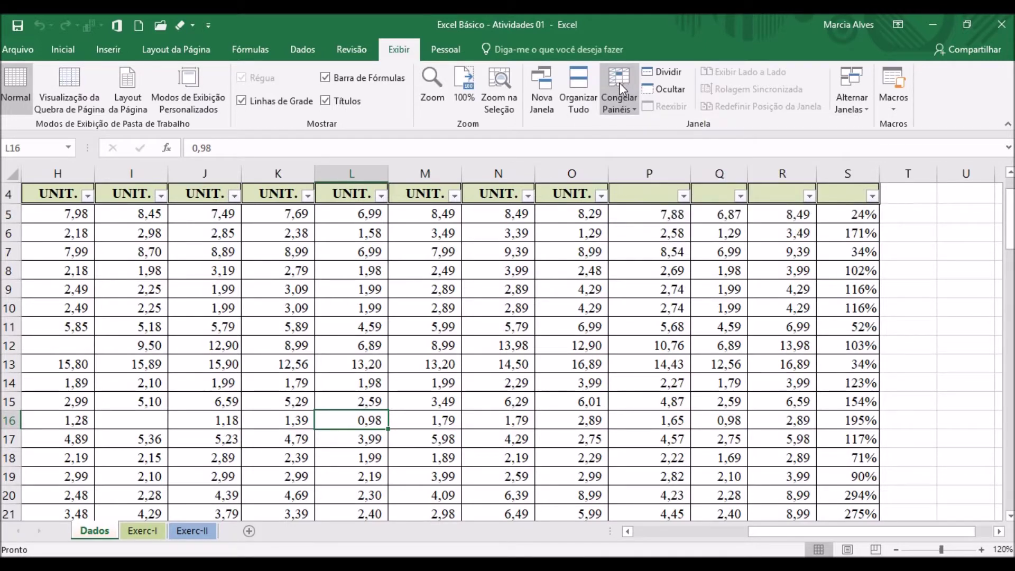
{"action": "left_click", "coordinate": [620, 83]}
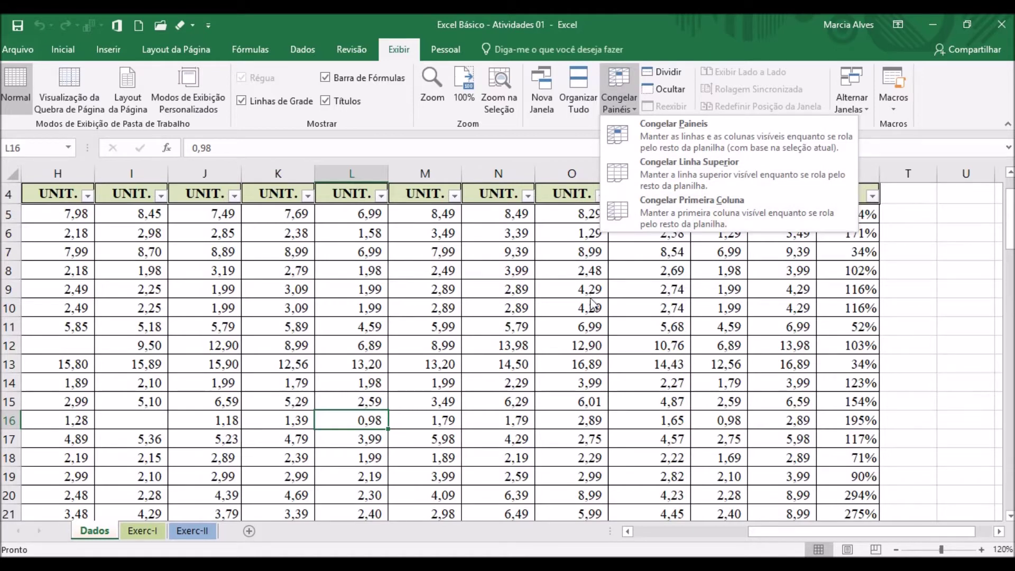
{"action": "key", "text": "Escape"}
{"action": "left_click", "coordinate": [630, 91]}
{"action": "left_click", "coordinate": [271, 394]}
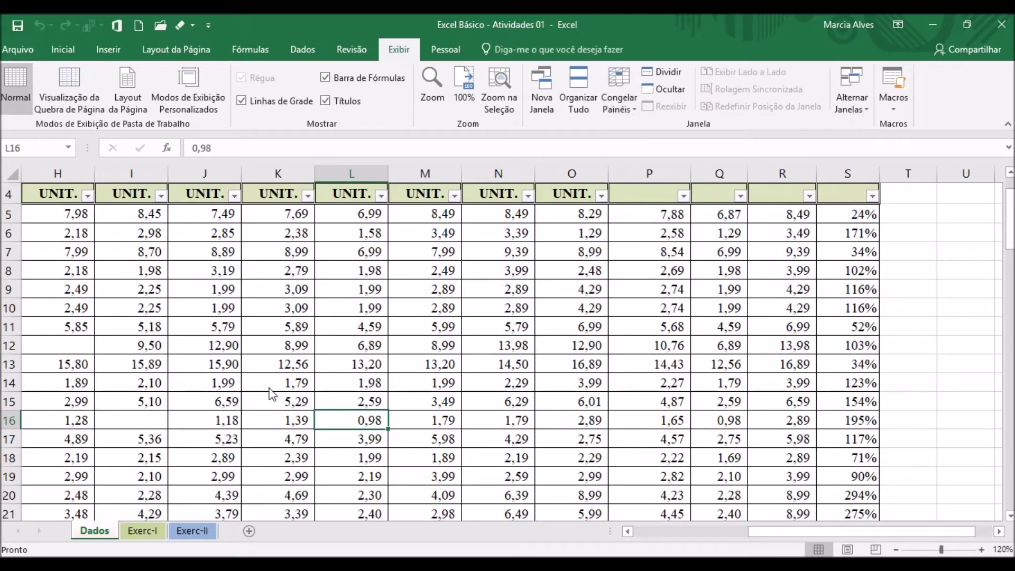
Freeze the top row with row 22 as the first visible row, and check how the rows below scroll beneath it
{"action": "scroll", "coordinate": [269, 391], "scroll_direction": "down", "scroll_amount": 3}
{"action": "scroll", "coordinate": [269, 388], "scroll_direction": "down", "scroll_amount": 3}
{"action": "scroll", "coordinate": [269, 387], "scroll_direction": "down", "scroll_amount": 1}
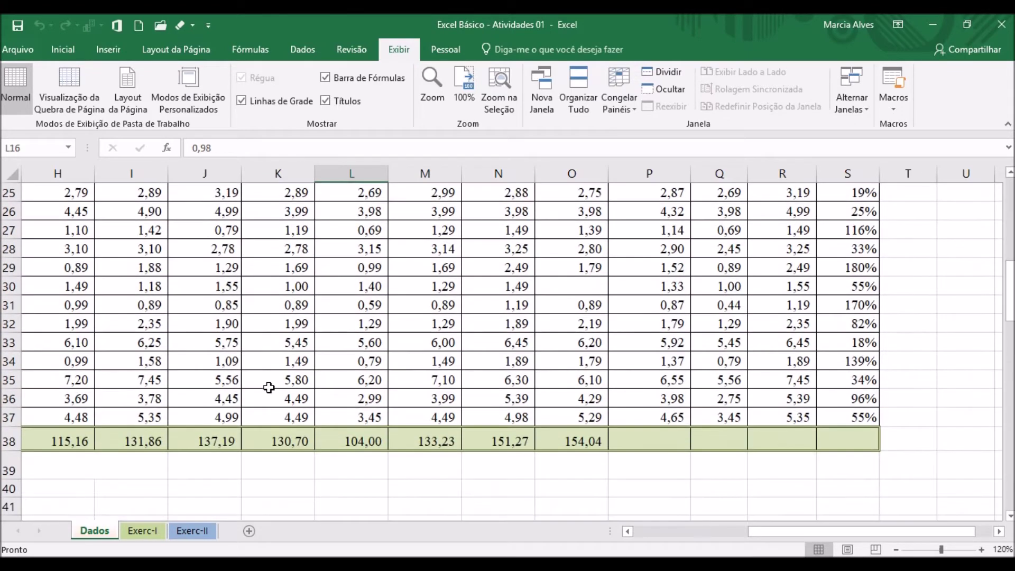
{"action": "scroll", "coordinate": [268, 386], "scroll_direction": "up", "scroll_amount": 1}
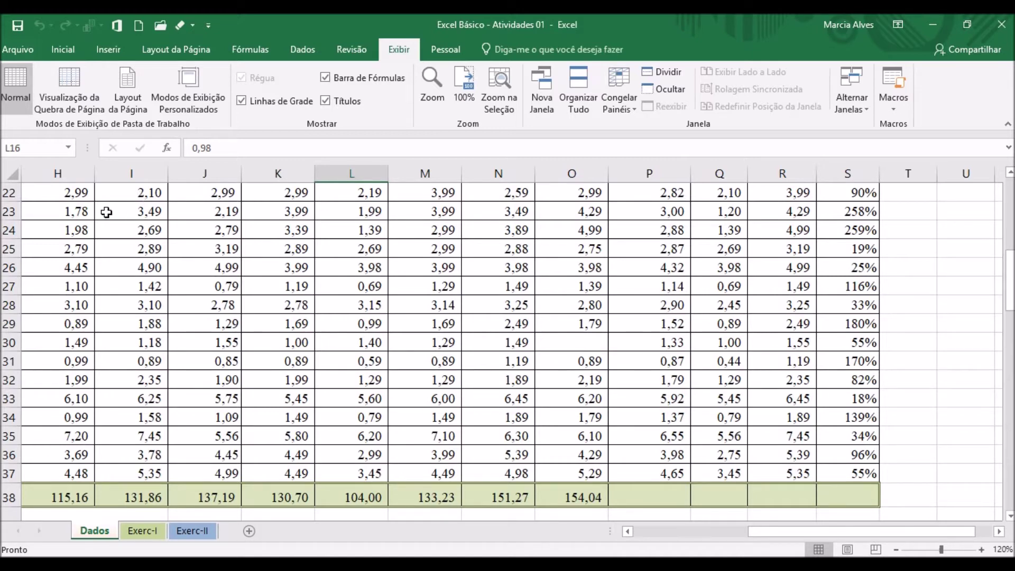
{"action": "left_click", "coordinate": [623, 106]}
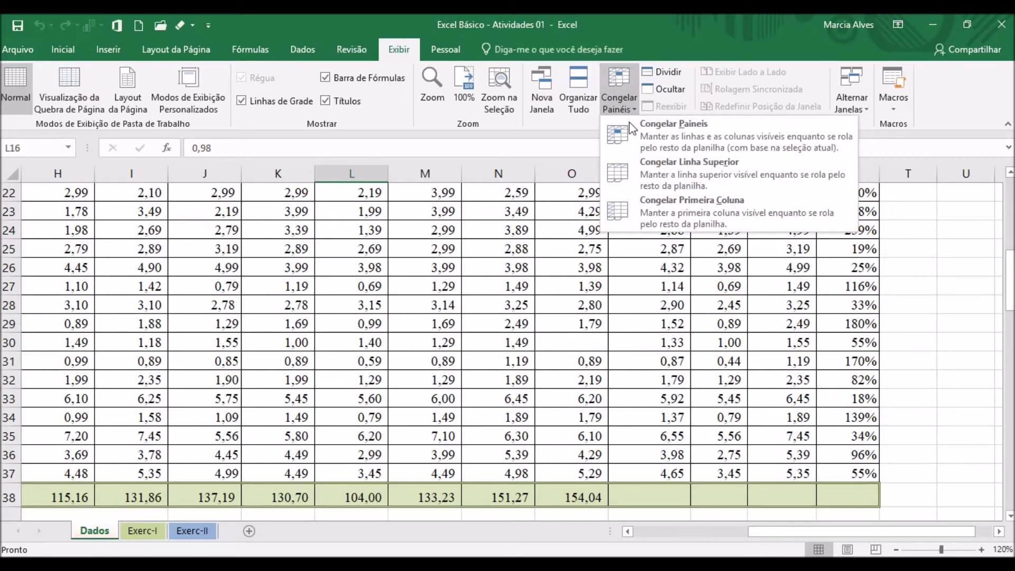
{"action": "left_click", "coordinate": [649, 174]}
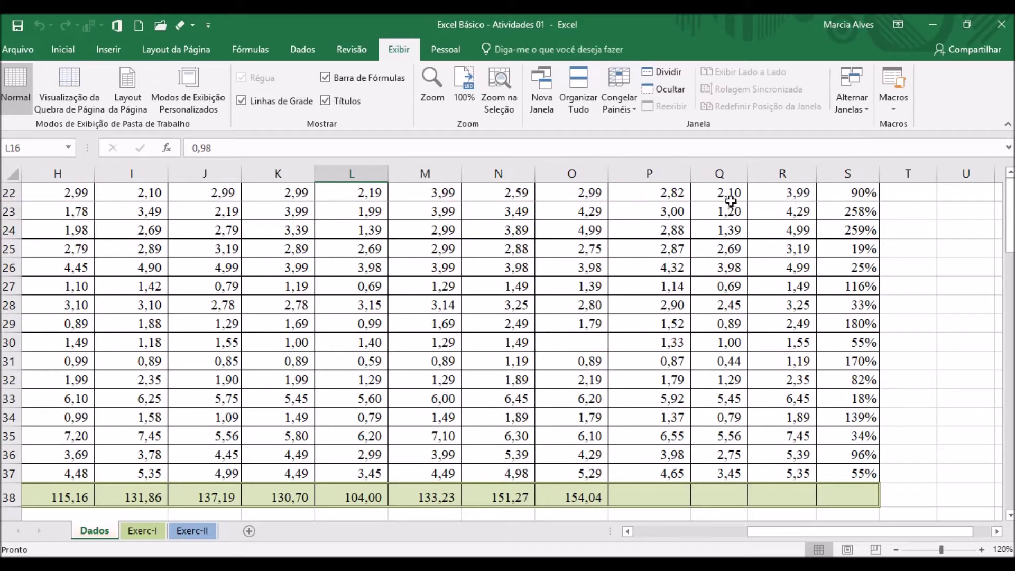
{"action": "scroll", "coordinate": [273, 299], "scroll_direction": "down", "scroll_amount": 3}
{"action": "scroll", "coordinate": [272, 299], "scroll_direction": "down", "scroll_amount": 6}
{"action": "scroll", "coordinate": [273, 299], "scroll_direction": "down", "scroll_amount": 1}
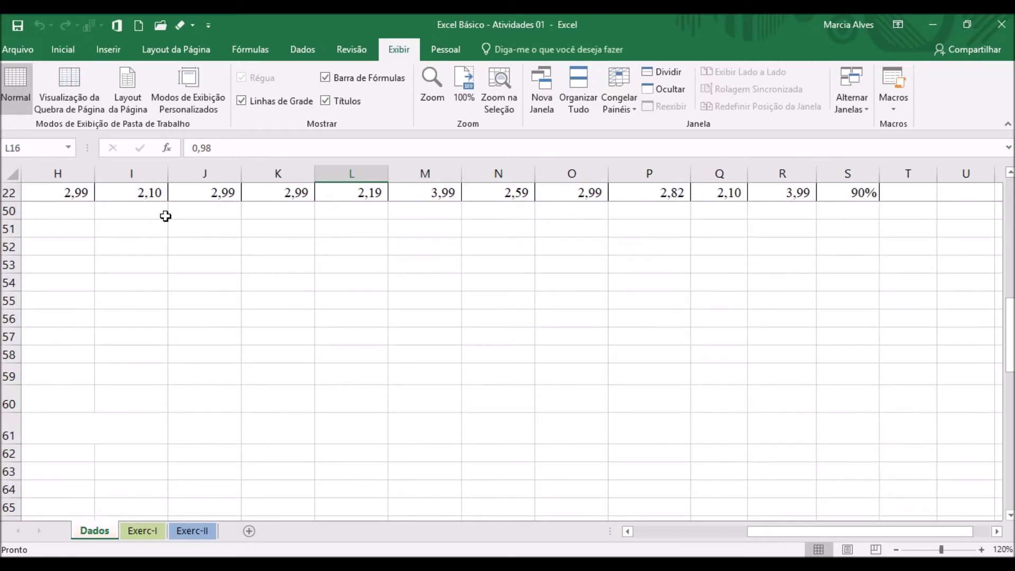
{"action": "scroll", "coordinate": [170, 224], "scroll_direction": "up", "scroll_amount": 5}
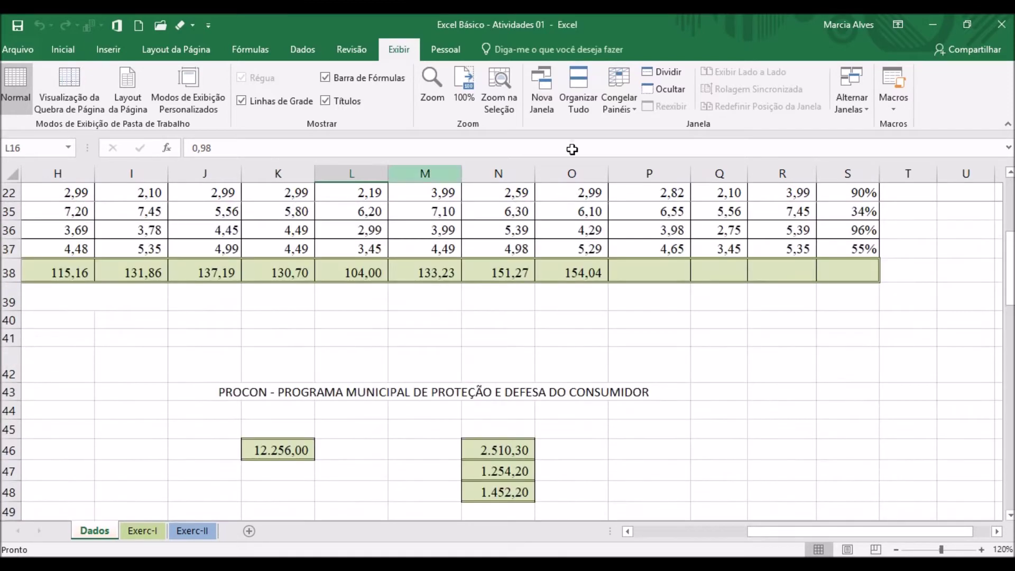
Unfreeze the panes on the Dados sheet
{"action": "left_click", "coordinate": [632, 111]}
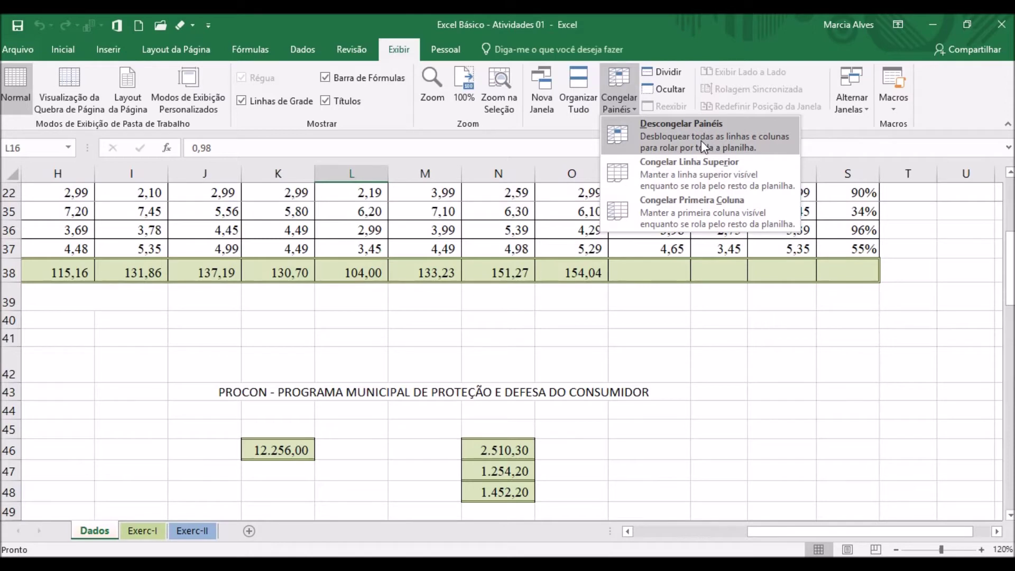
{"action": "left_click", "coordinate": [668, 138]}
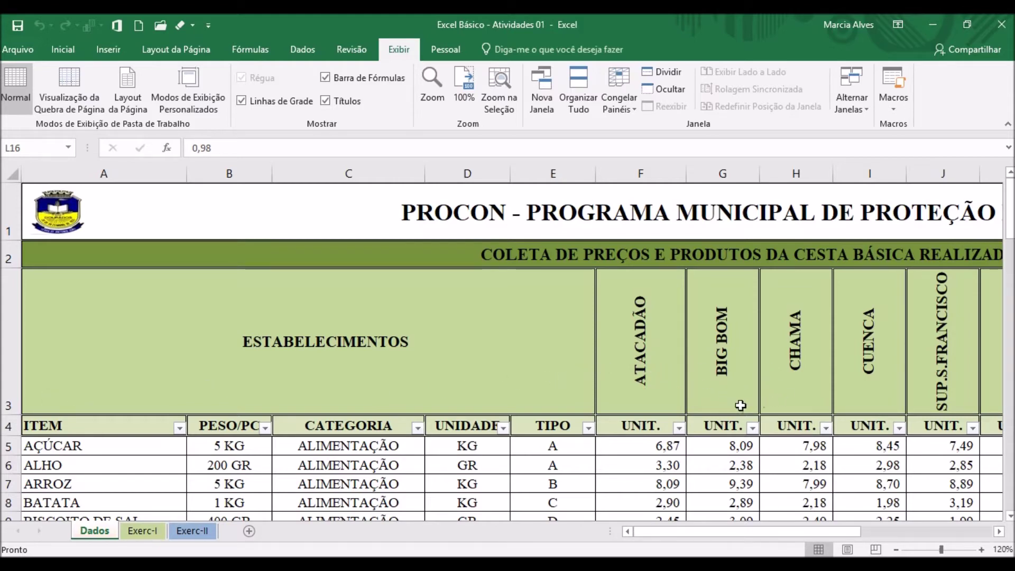
{"action": "scroll", "coordinate": [585, 407], "scroll_direction": "down", "scroll_amount": 1}
{"action": "scroll", "coordinate": [585, 407], "scroll_direction": "up", "scroll_amount": 1}
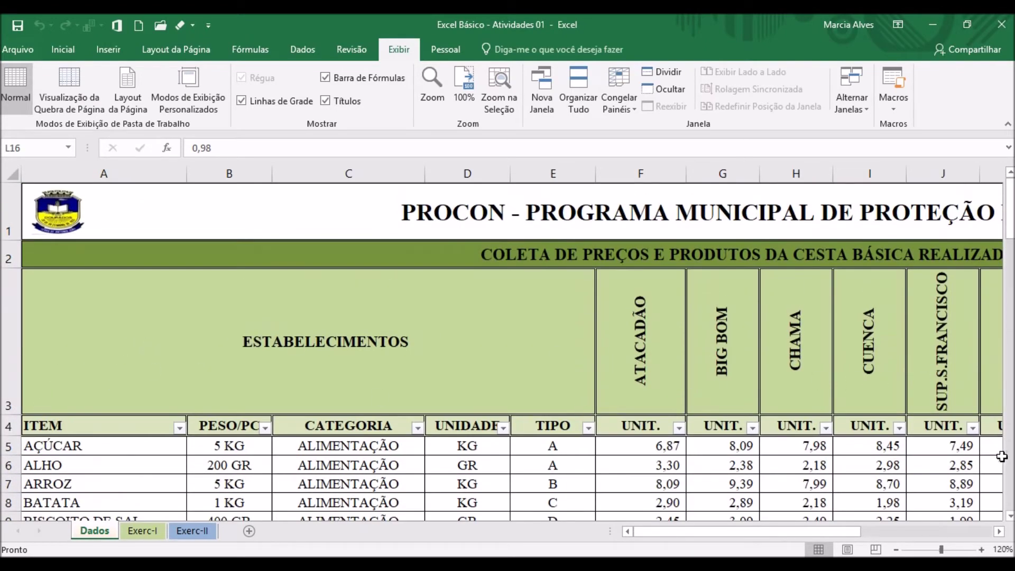
Freeze the top row with the ESTABELECIMENTOS header, row 3, as the first visible row, and check it against the rows below
{"action": "left_click", "coordinate": [1009, 516]}
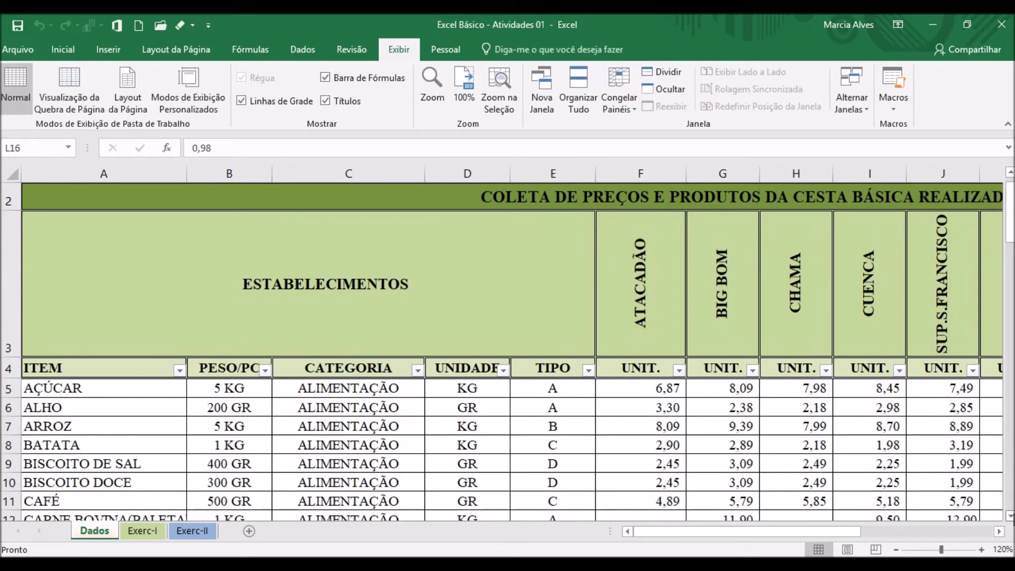
{"action": "left_click", "coordinate": [1010, 516]}
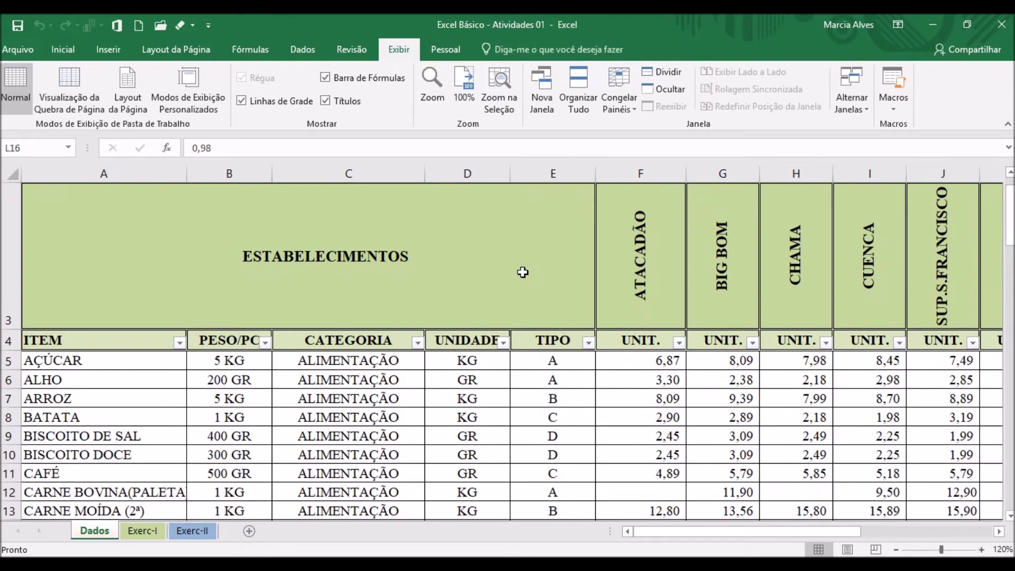
{"action": "left_click", "coordinate": [632, 110]}
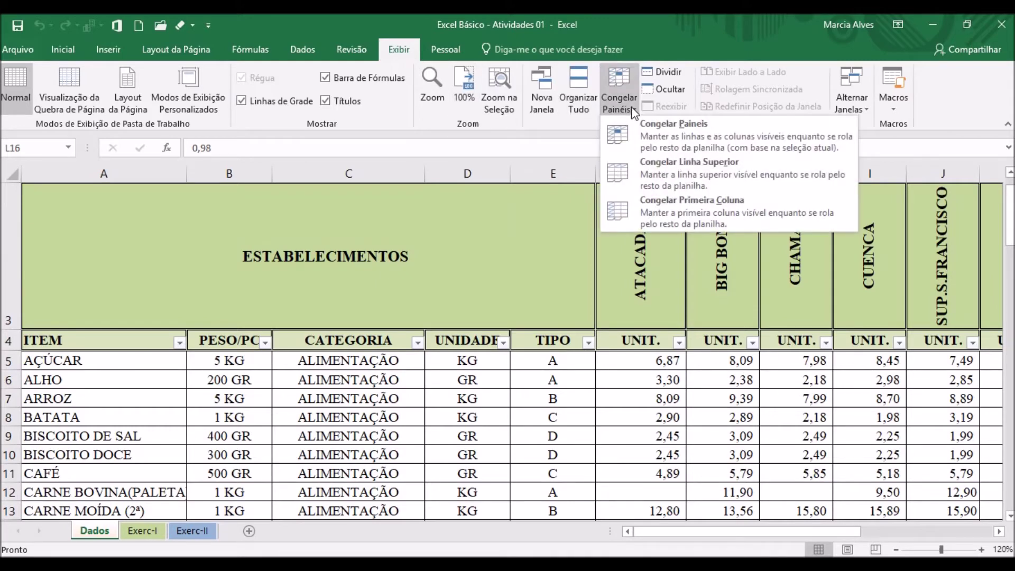
{"action": "left_click", "coordinate": [709, 170]}
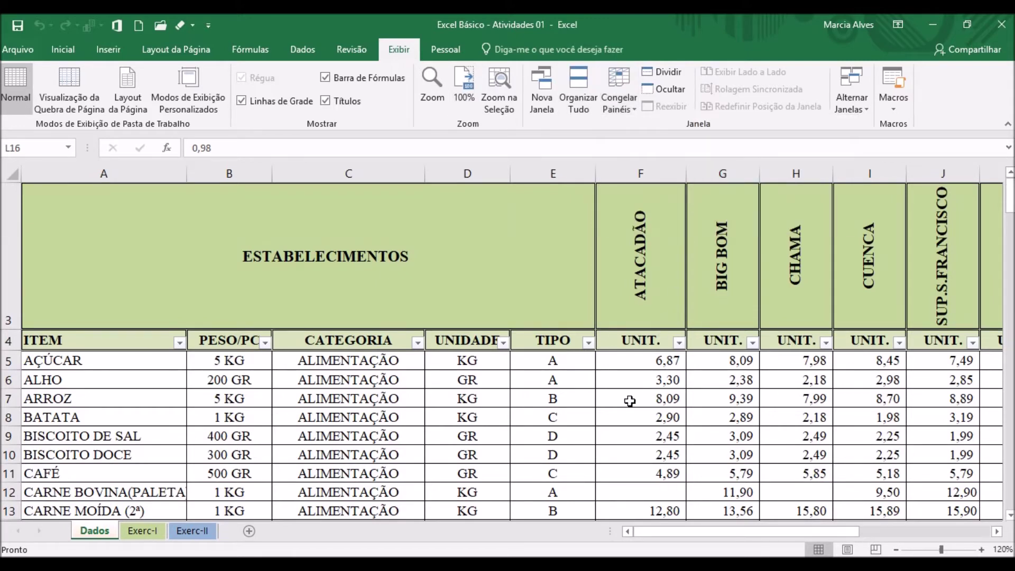
{"action": "scroll", "coordinate": [630, 400], "scroll_direction": "down", "scroll_amount": 1}
{"action": "scroll", "coordinate": [631, 402], "scroll_direction": "down", "scroll_amount": 2}
{"action": "scroll", "coordinate": [633, 403], "scroll_direction": "down", "scroll_amount": 5}
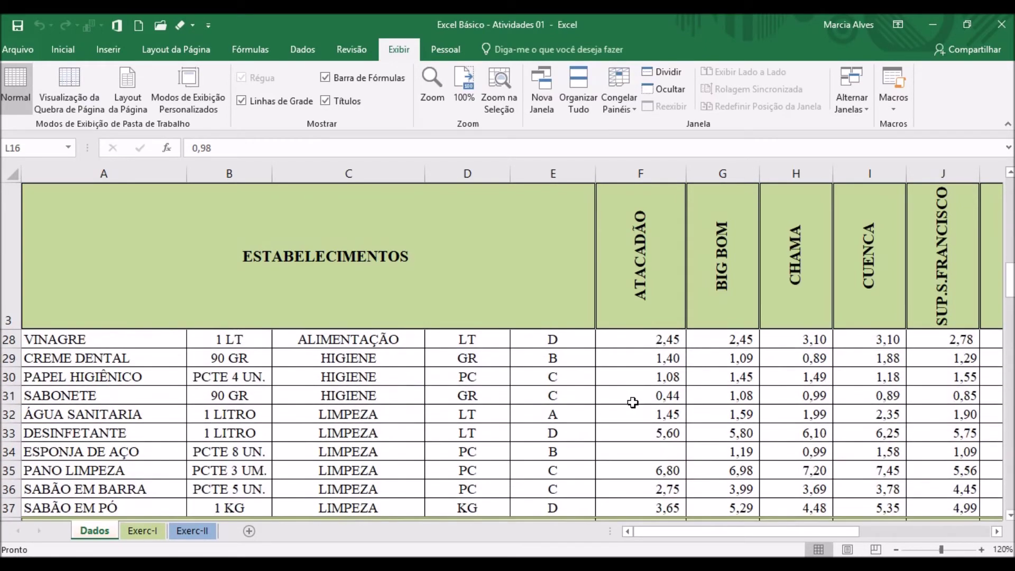
Check the frozen ESTABELECIMENTOS header against the TOTAL row and the last columns through VARIAÇÃO
{"action": "scroll", "coordinate": [633, 403], "scroll_direction": "down", "scroll_amount": 1}
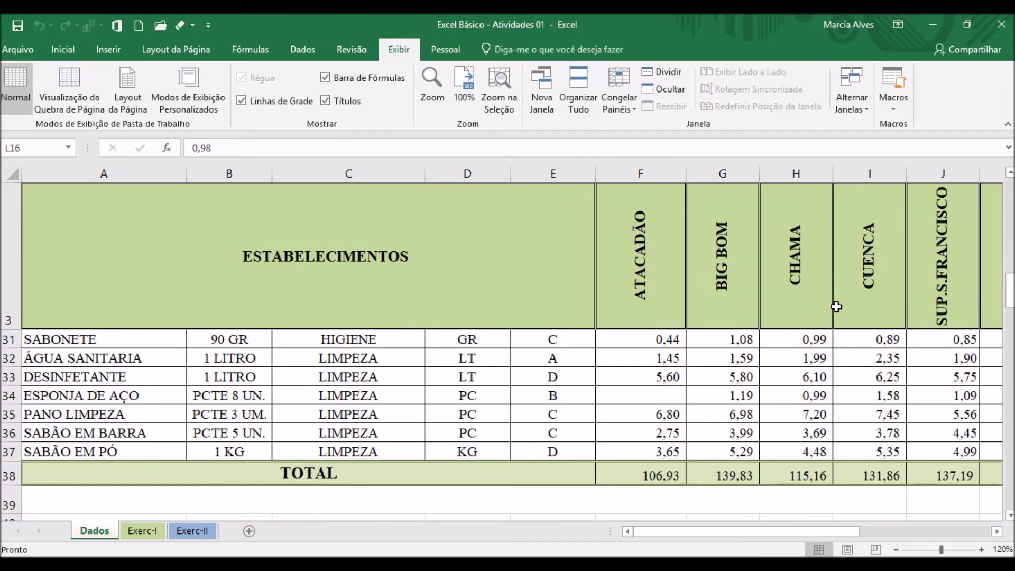
{"action": "scroll", "coordinate": [804, 419], "scroll_direction": "right", "scroll_amount": 3}
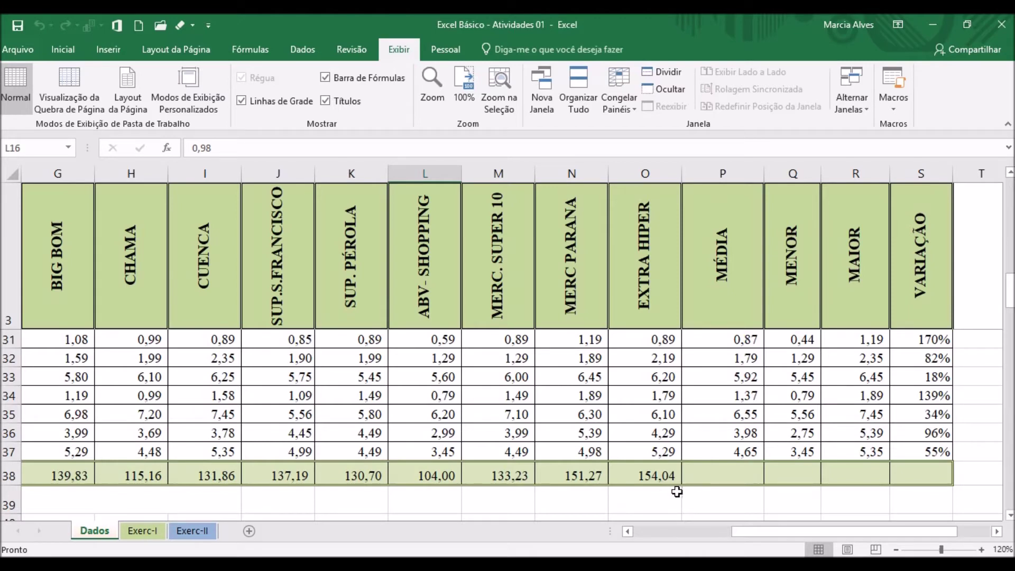
{"action": "left_click_drag", "start_coordinate": [769, 531], "coordinate": [687, 550]}
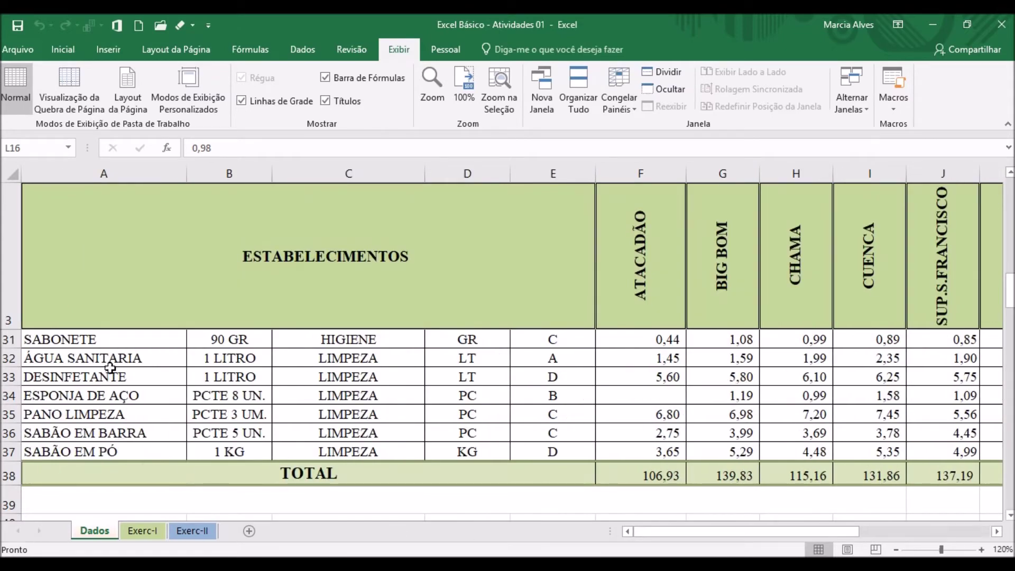
{"action": "scroll", "coordinate": [122, 391], "scroll_direction": "up", "scroll_amount": 3}
{"action": "scroll", "coordinate": [126, 389], "scroll_direction": "up", "scroll_amount": 6}
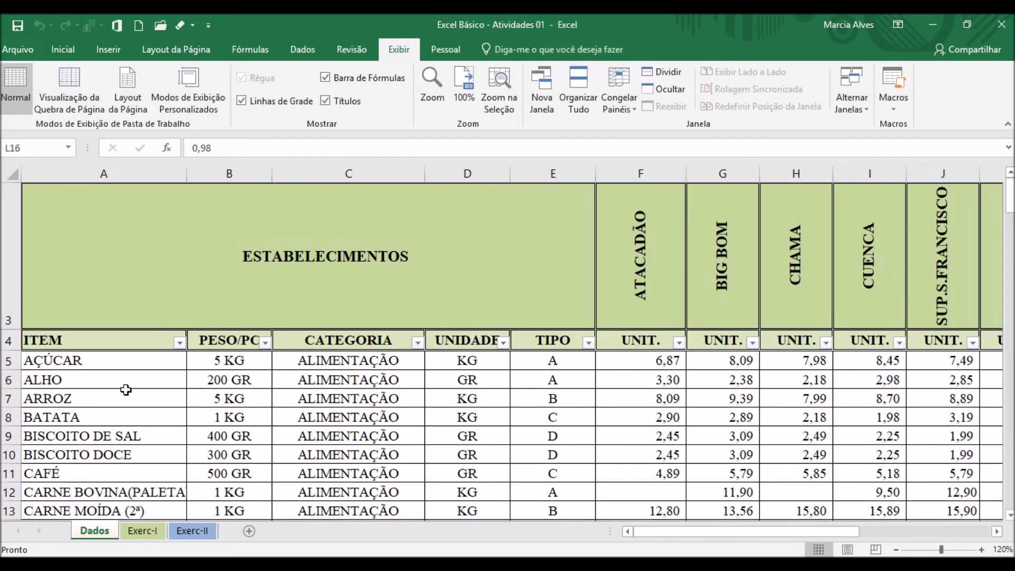
Check whether the item names in column A stay in view when moving across to the farther store columns
{"action": "left_click", "coordinate": [80, 492]}
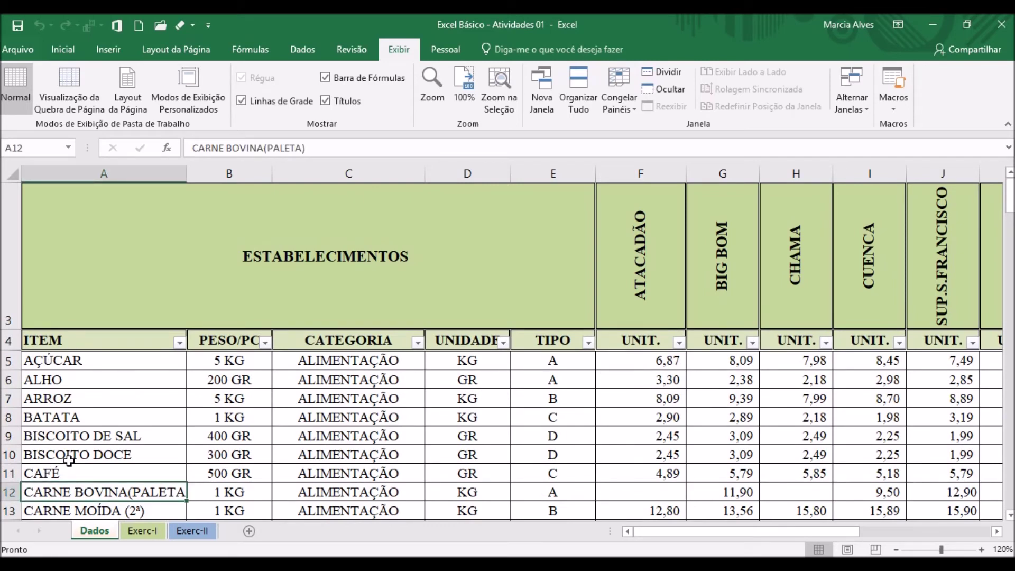
{"action": "left_click_drag", "start_coordinate": [725, 531], "coordinate": [769, 543]}
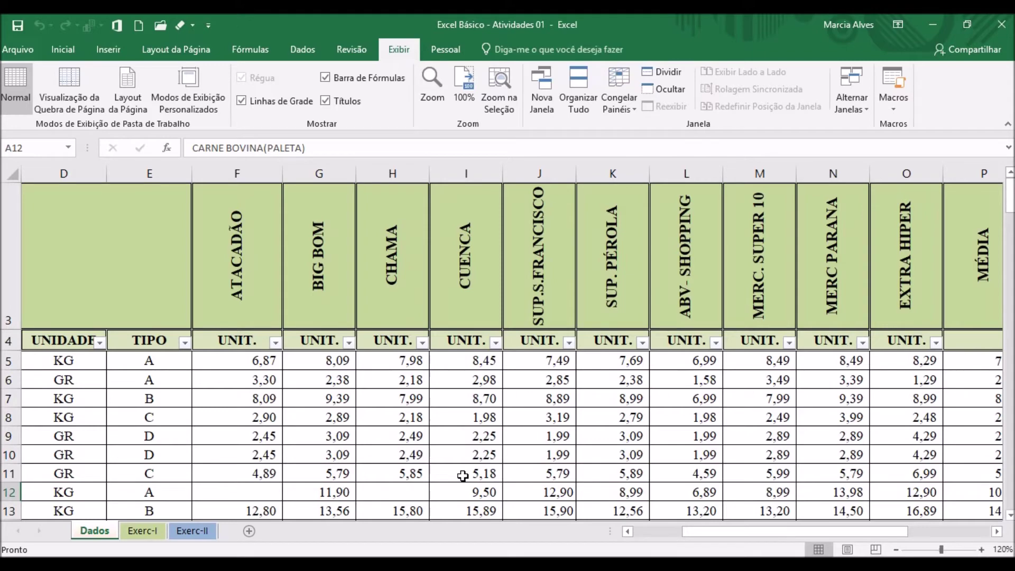
{"action": "left_click_drag", "start_coordinate": [66, 360], "coordinate": [78, 493]}
{"action": "left_click_drag", "start_coordinate": [756, 531], "coordinate": [534, 518]}
{"action": "left_click", "coordinate": [333, 474]}
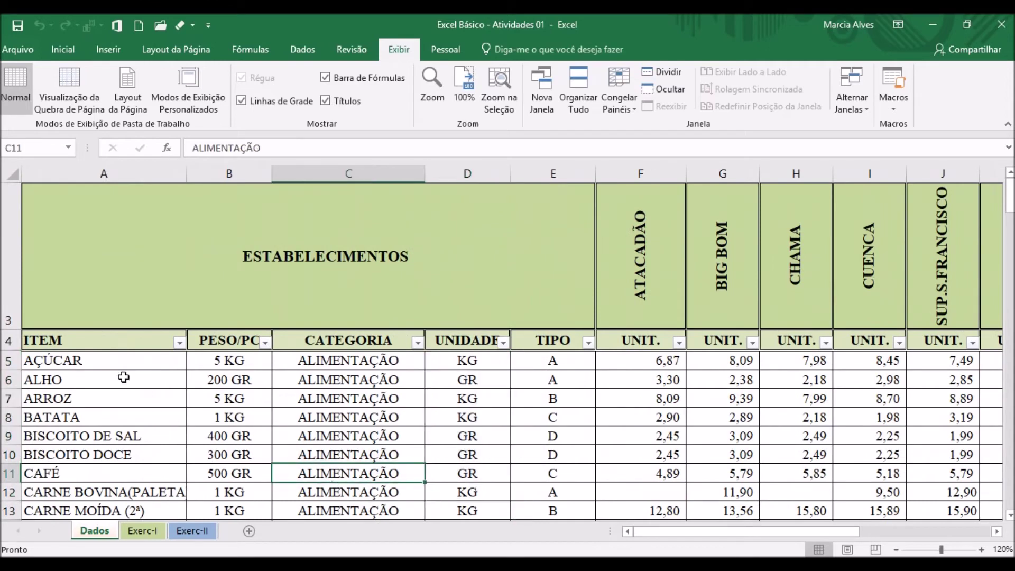
{"action": "left_click", "coordinate": [113, 368]}
{"action": "left_click", "coordinate": [123, 456]}
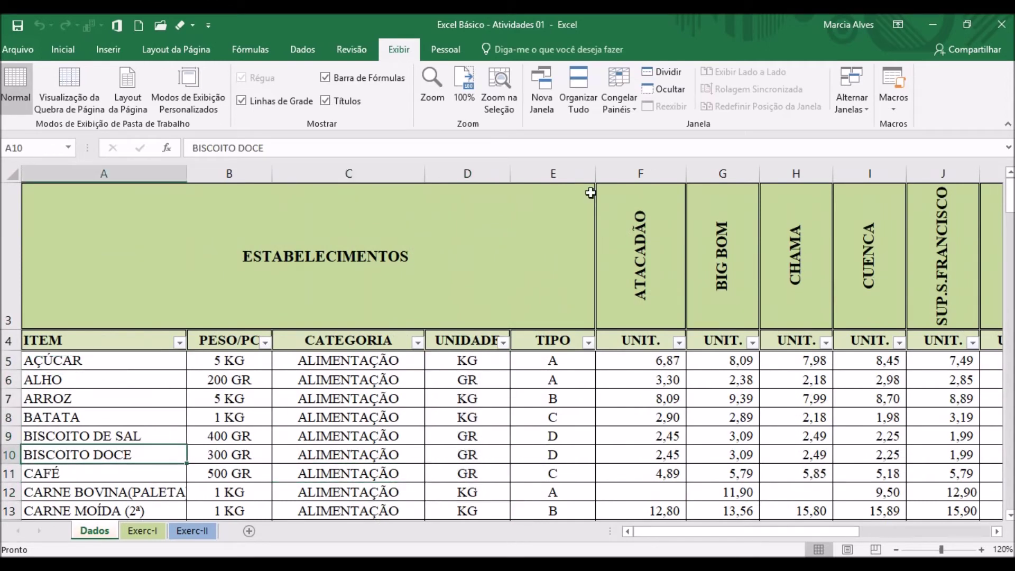
Freeze the first column, which holds the ITEM names, and check how the sheet scrolls vertically
{"action": "left_click", "coordinate": [617, 88]}
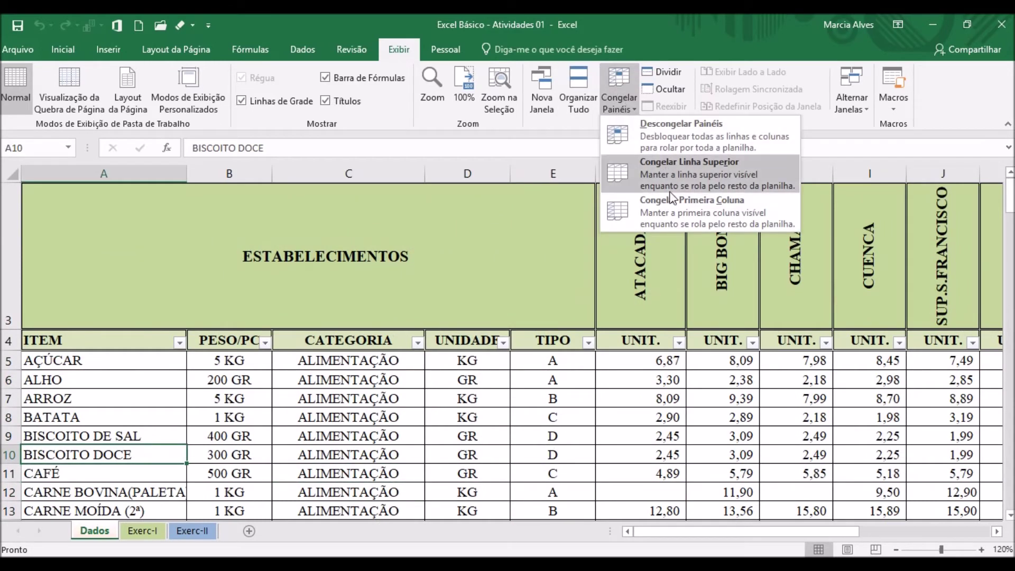
{"action": "left_click", "coordinate": [692, 222]}
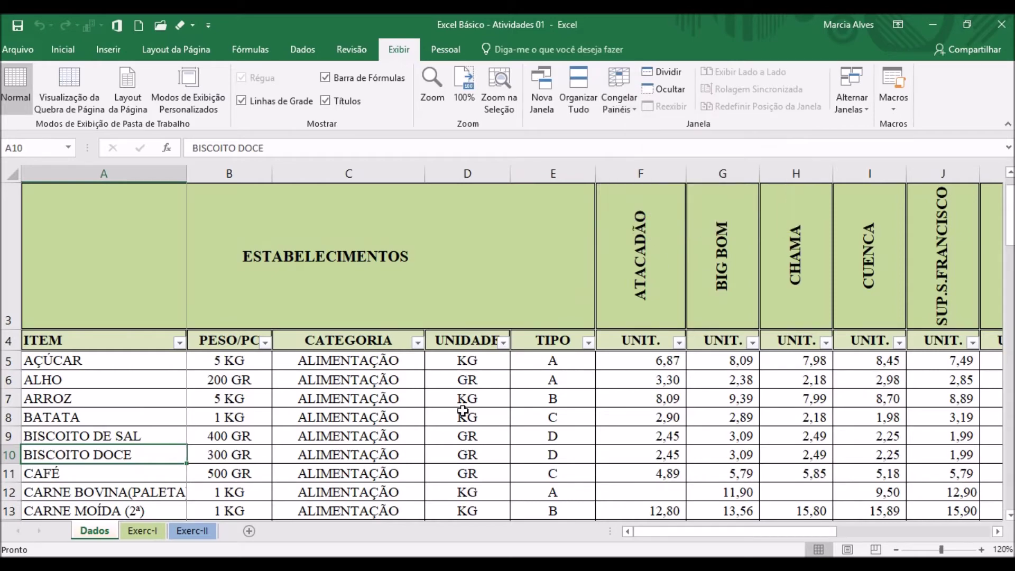
{"action": "scroll", "coordinate": [469, 409], "scroll_direction": "down", "scroll_amount": 3}
{"action": "scroll", "coordinate": [463, 411], "scroll_direction": "up", "scroll_amount": 3}
{"action": "scroll", "coordinate": [463, 411], "scroll_direction": "up", "scroll_amount": 1}
{"action": "left_click", "coordinate": [618, 100]}
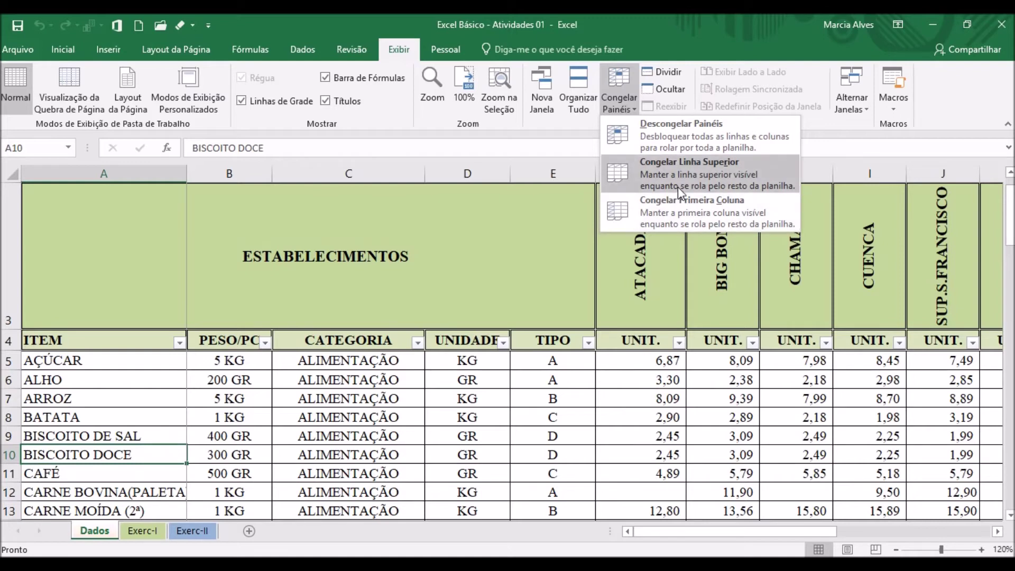
{"action": "left_click", "coordinate": [638, 400]}
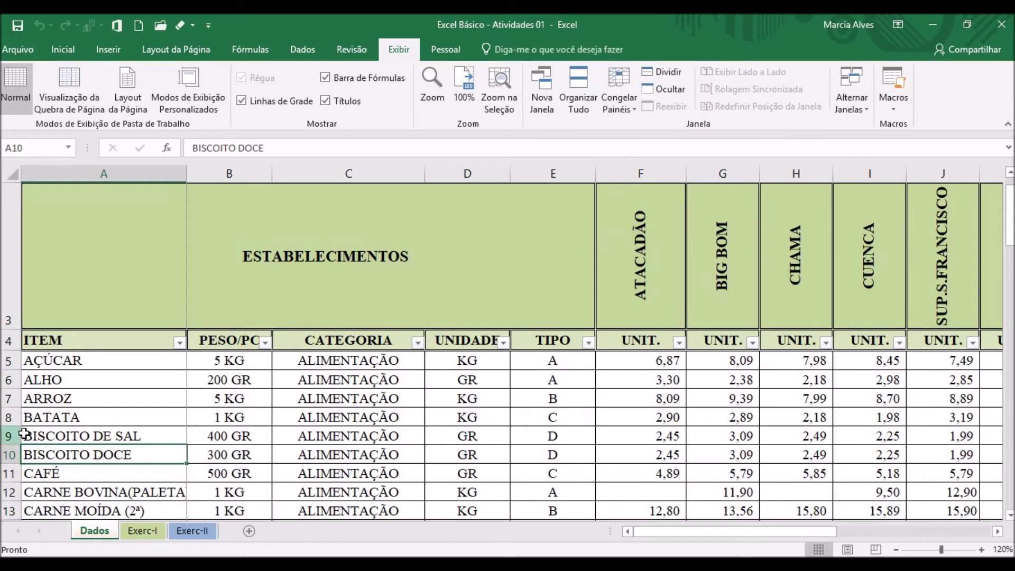
Examine the store columns through VARIAÇÃO alongside the frozen ITEM column
{"action": "left_click", "coordinate": [998, 532]}
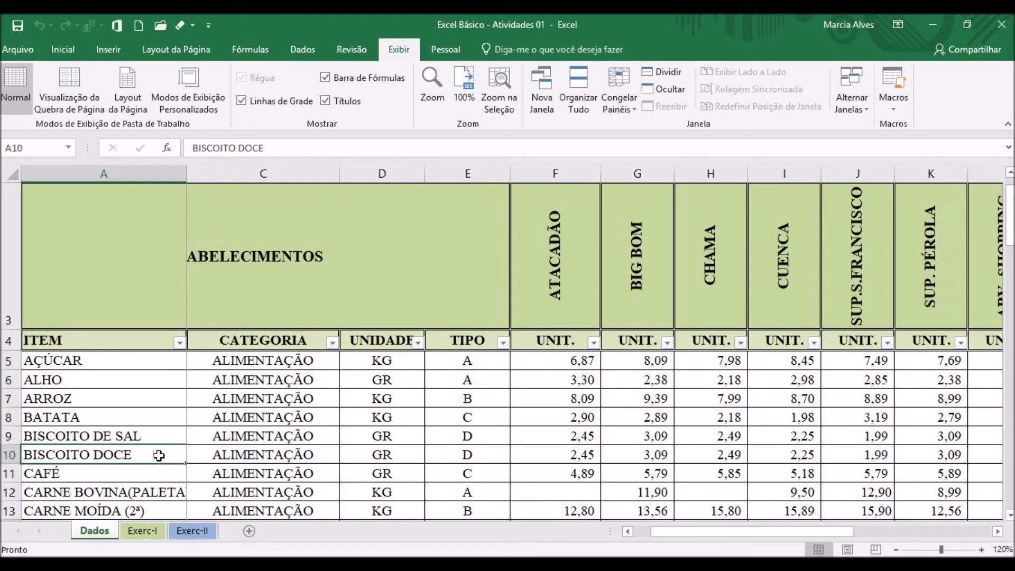
{"action": "left_click", "coordinate": [998, 532]}
{"action": "left_click", "coordinate": [998, 532]}
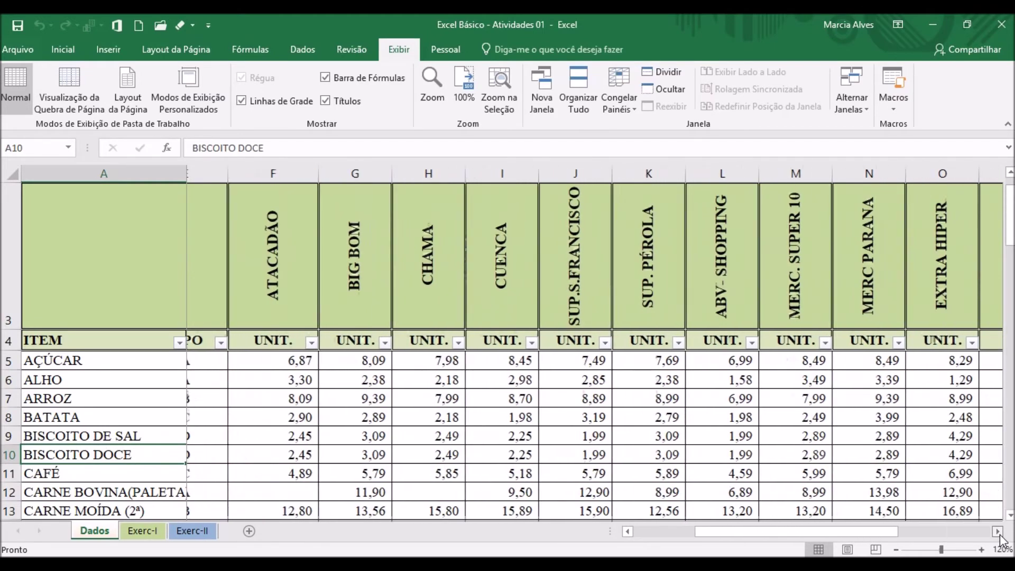
{"action": "left_click", "coordinate": [998, 532]}
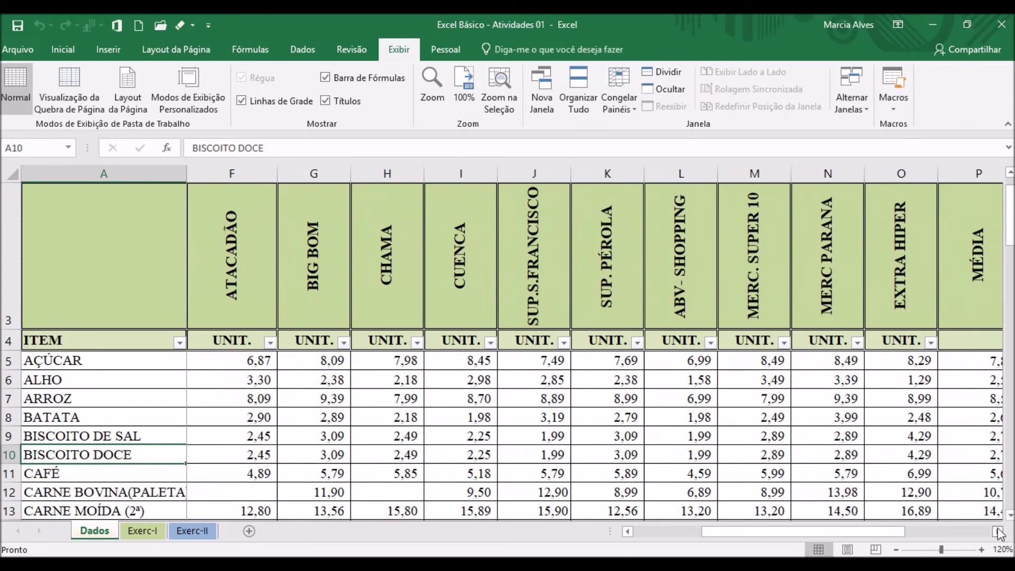
{"action": "left_click", "coordinate": [998, 531]}
{"action": "left_click", "coordinate": [998, 532]}
{"action": "left_click", "coordinate": [998, 532]}
{"action": "left_click", "coordinate": [998, 531]}
{"action": "left_click", "coordinate": [998, 532]}
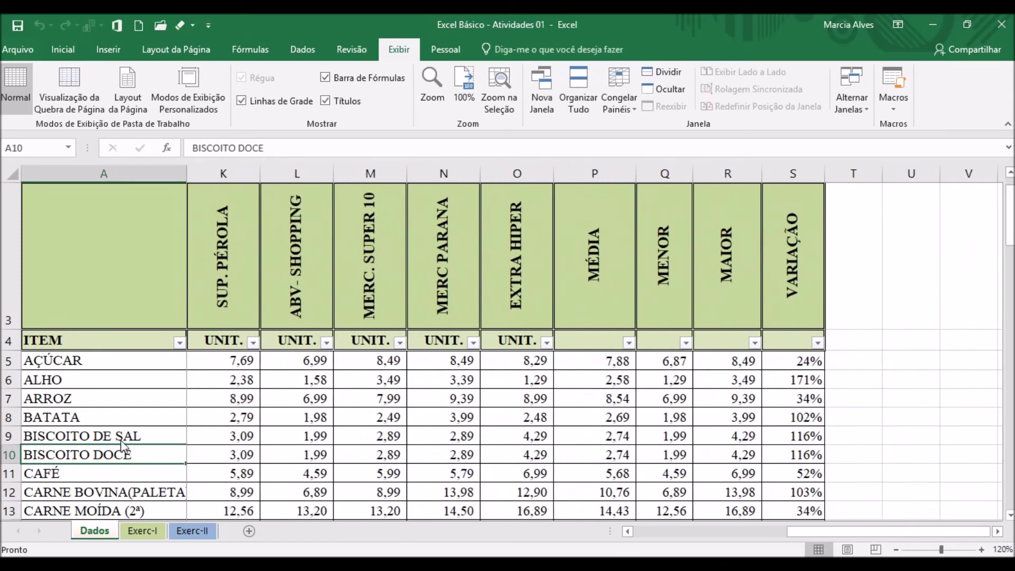
Inspect the VARIAÇÃO, MAIOR and MÉDIA cells of the ALHO row beside its frozen item name
{"action": "left_click", "coordinate": [80, 386]}
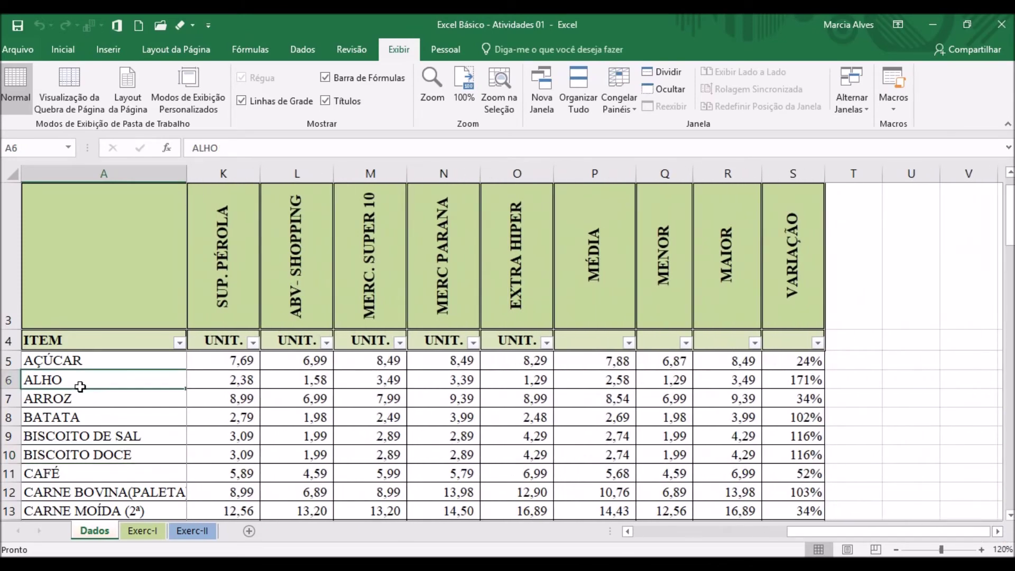
{"action": "left_click", "coordinate": [799, 382]}
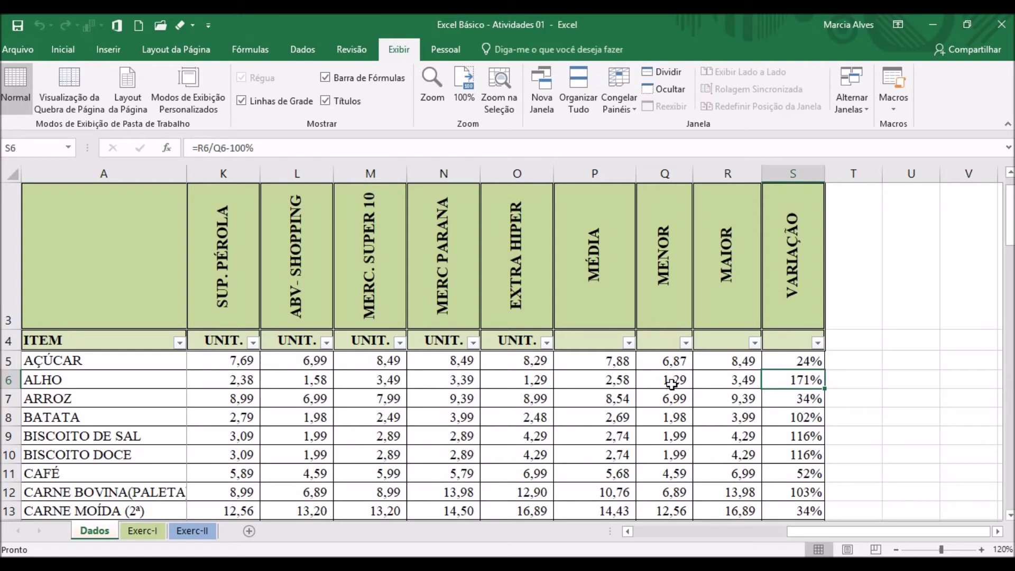
{"action": "left_click", "coordinate": [725, 384]}
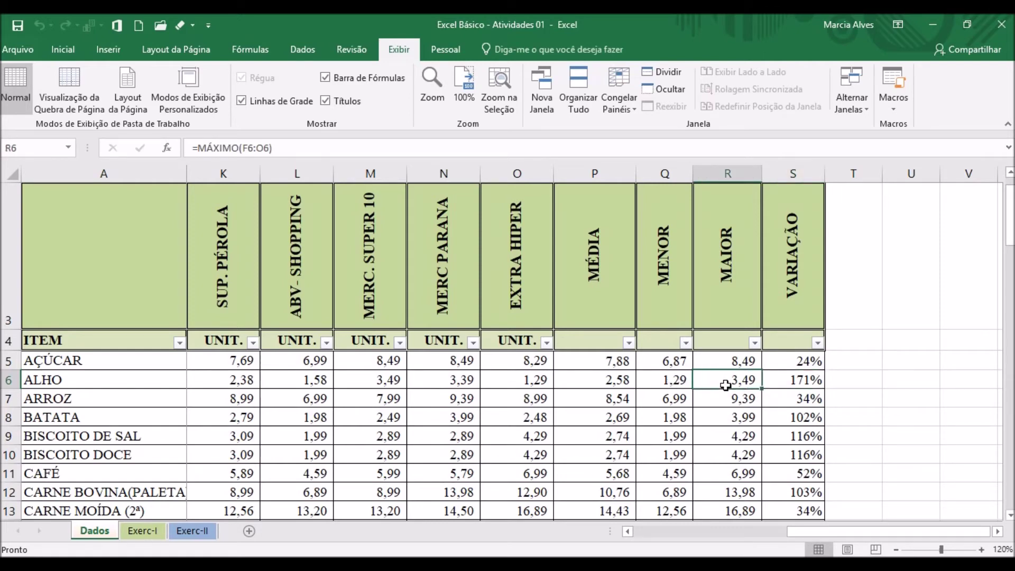
{"action": "left_click", "coordinate": [627, 382]}
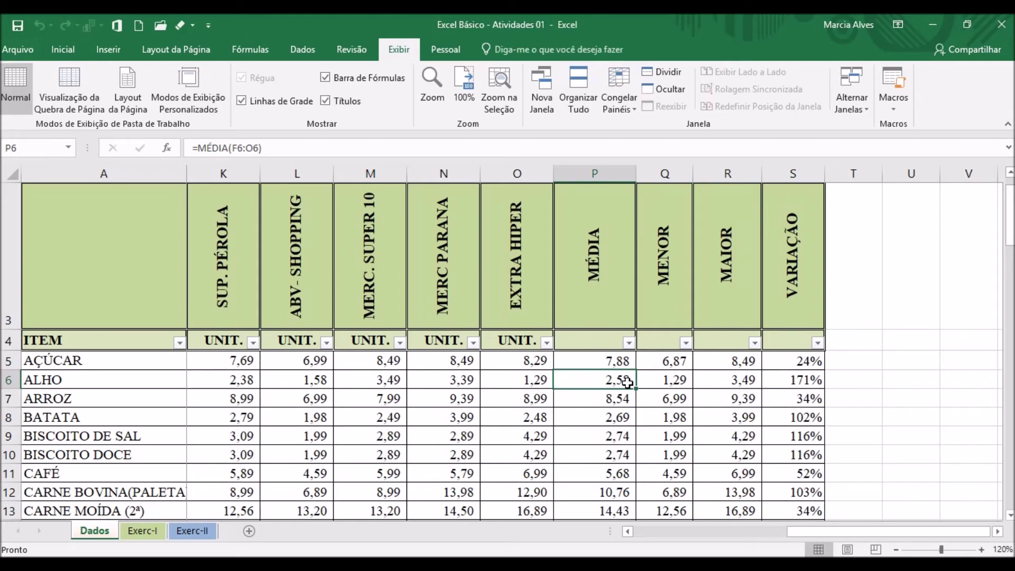
{"action": "left_click_drag", "start_coordinate": [925, 531], "coordinate": [727, 547]}
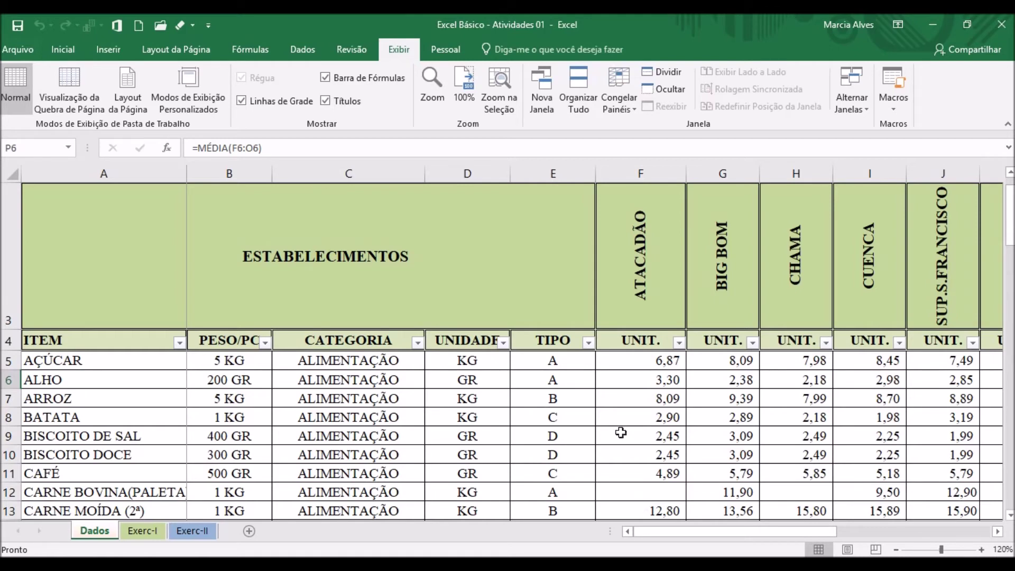
Unfreeze the panes and review the Congelar Painéis options without applying any
{"action": "left_click", "coordinate": [621, 105]}
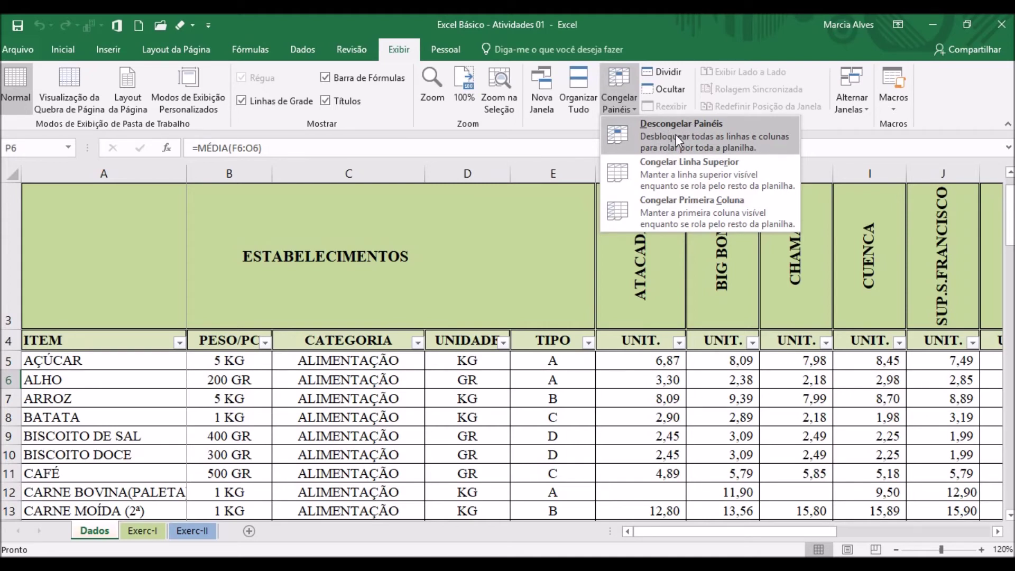
{"action": "left_click", "coordinate": [698, 131]}
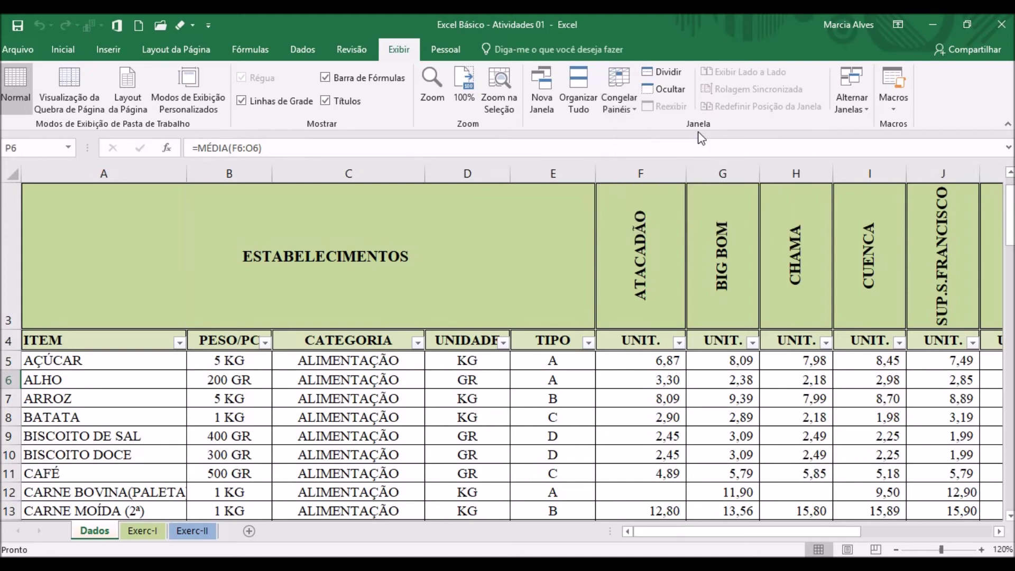
{"action": "left_click", "coordinate": [620, 84]}
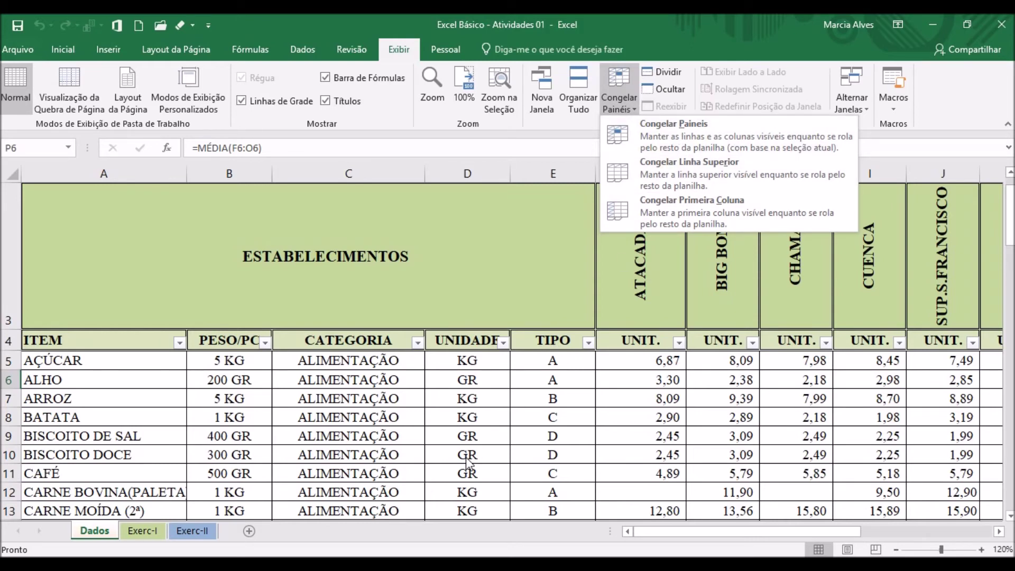
{"action": "left_click", "coordinate": [289, 479]}
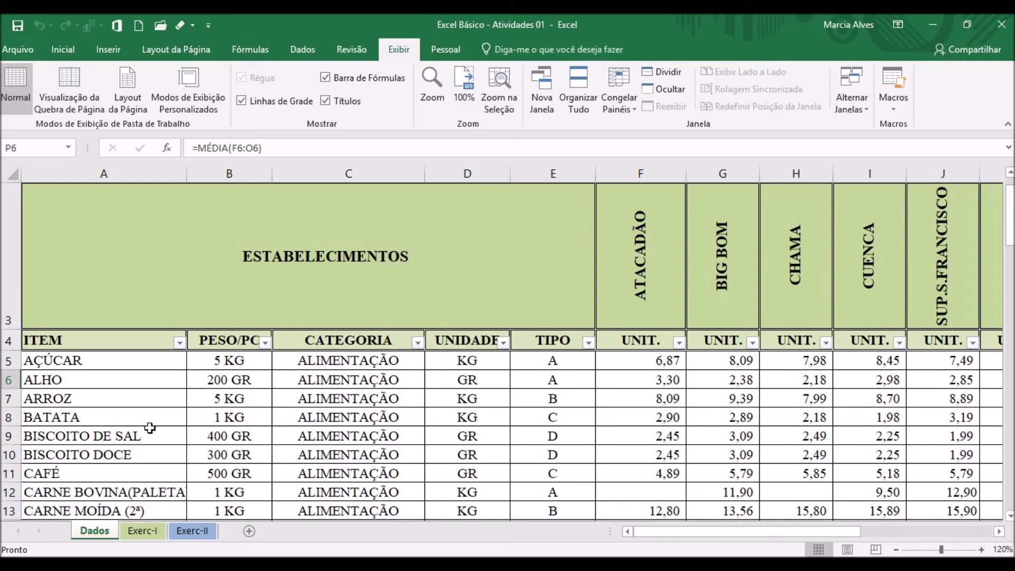
Freeze the panes at cell E7, fixing the rows above it and columns A to D
{"action": "left_click", "coordinate": [227, 360]}
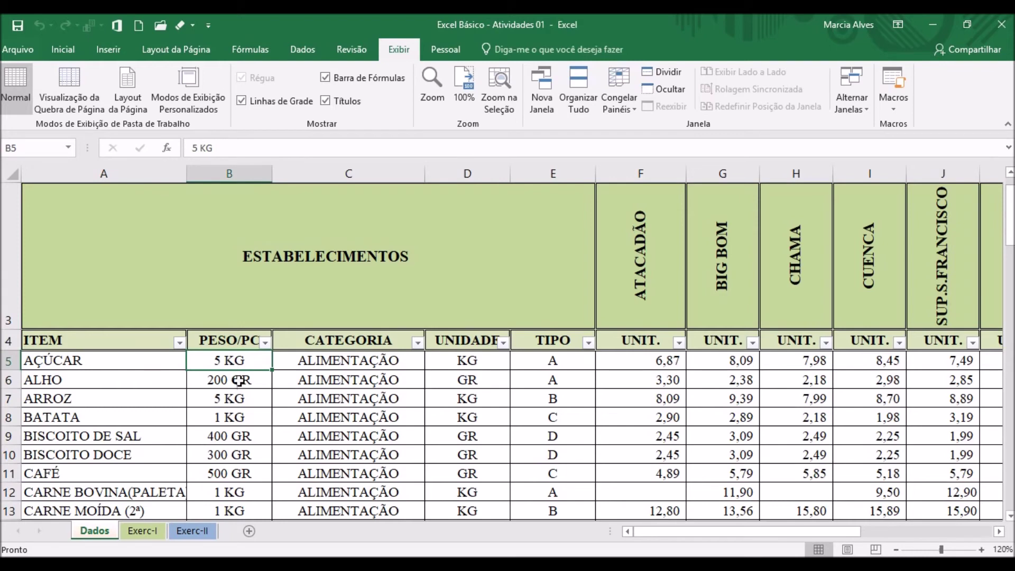
{"action": "left_click", "coordinate": [531, 400]}
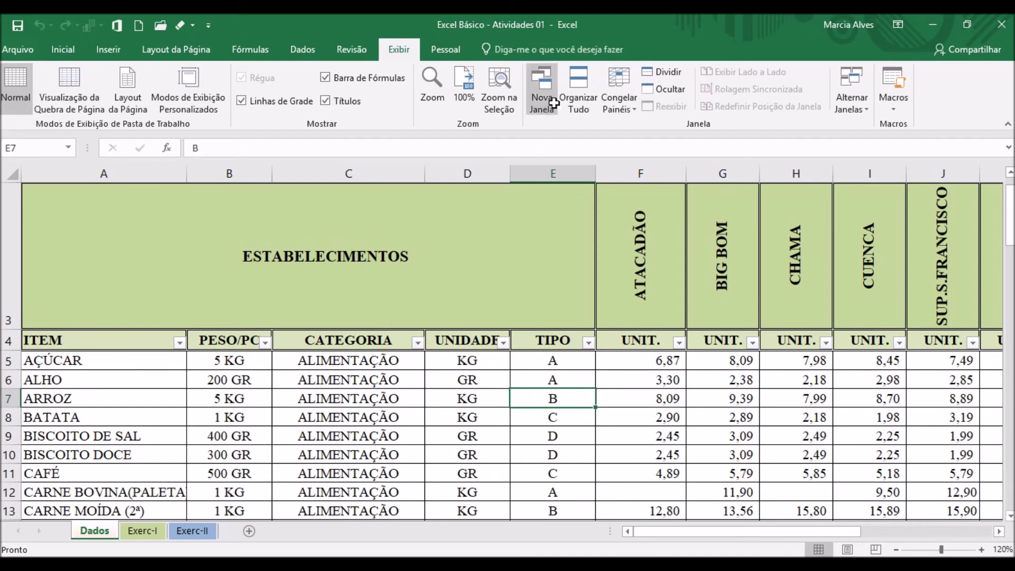
{"action": "left_click", "coordinate": [617, 82]}
{"action": "left_click", "coordinate": [667, 131]}
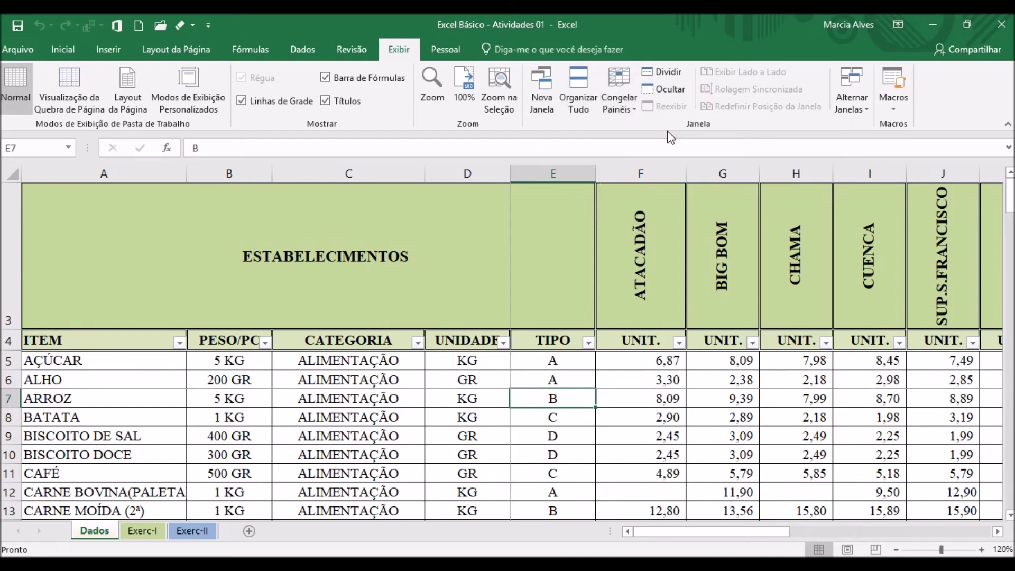
Check the panes frozen at E7 against lower item rows and the store columns up to EXTRA HIPER
{"action": "scroll", "coordinate": [605, 405], "scroll_direction": "down", "scroll_amount": 1}
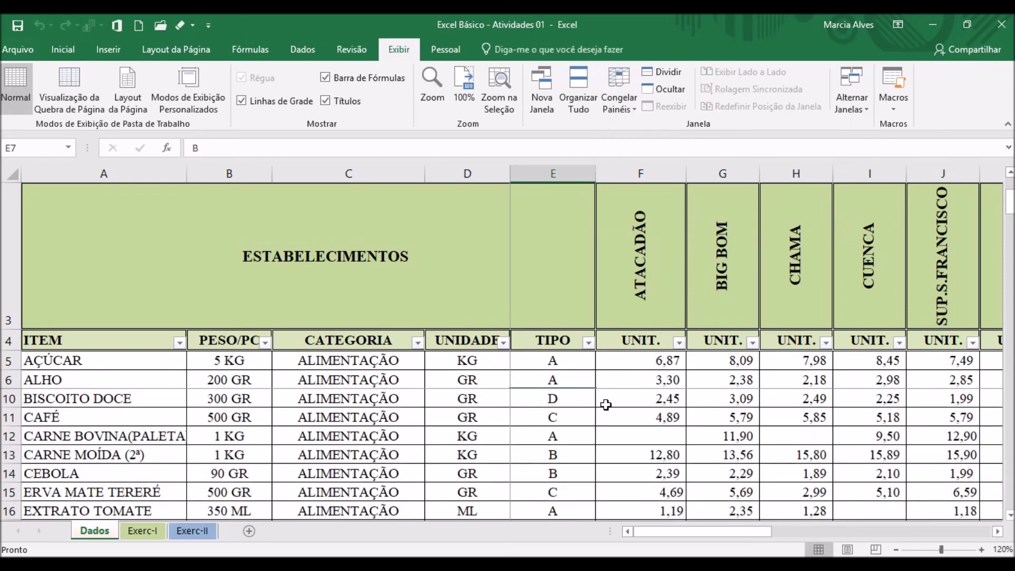
{"action": "scroll", "coordinate": [597, 399], "scroll_direction": "down", "scroll_amount": 1}
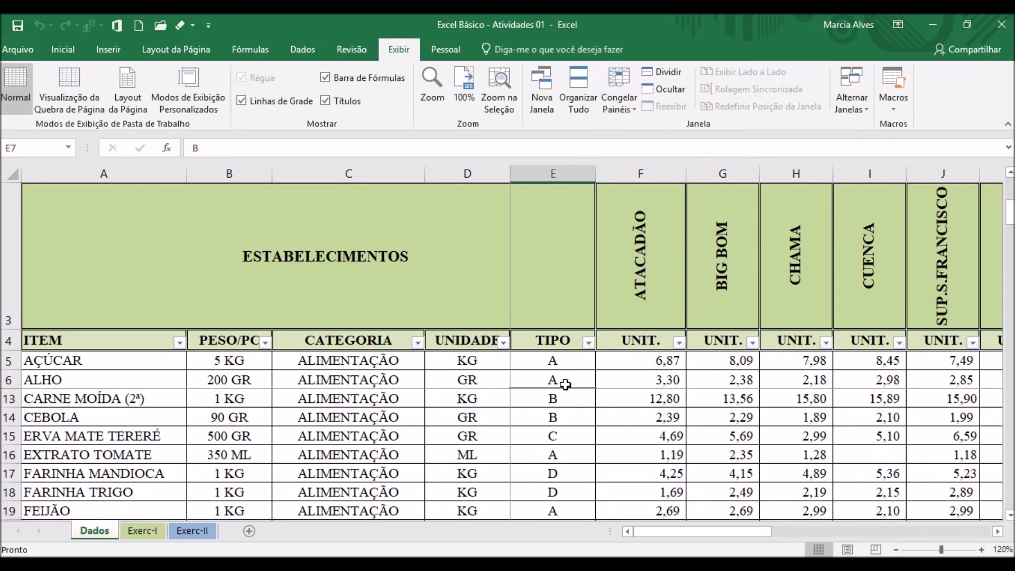
{"action": "scroll", "coordinate": [566, 384], "scroll_direction": "down", "scroll_amount": 2}
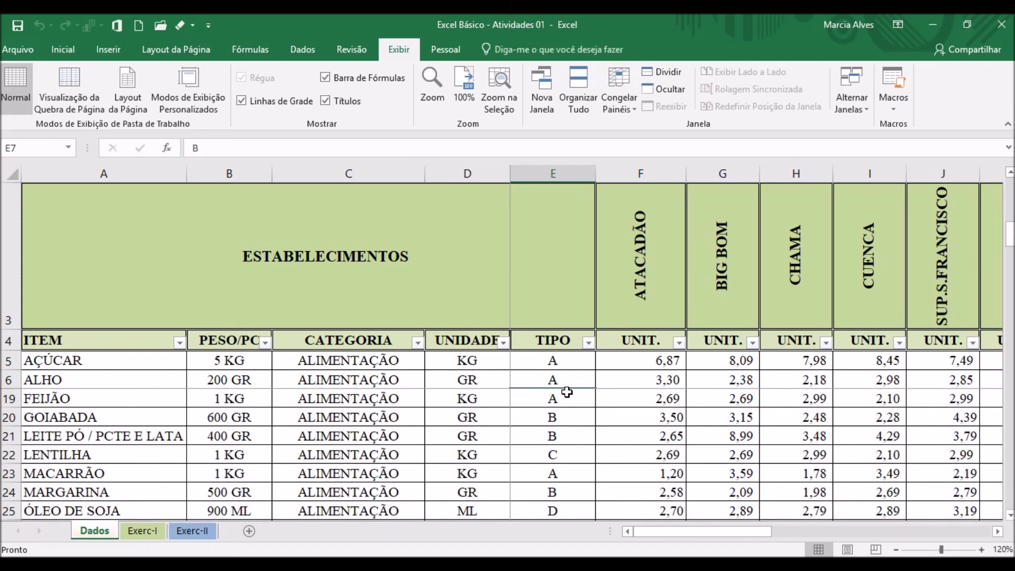
{"action": "left_click", "coordinate": [997, 531]}
{"action": "left_click", "coordinate": [998, 531]}
{"action": "left_click", "coordinate": [999, 532]}
{"action": "left_click", "coordinate": [999, 533]}
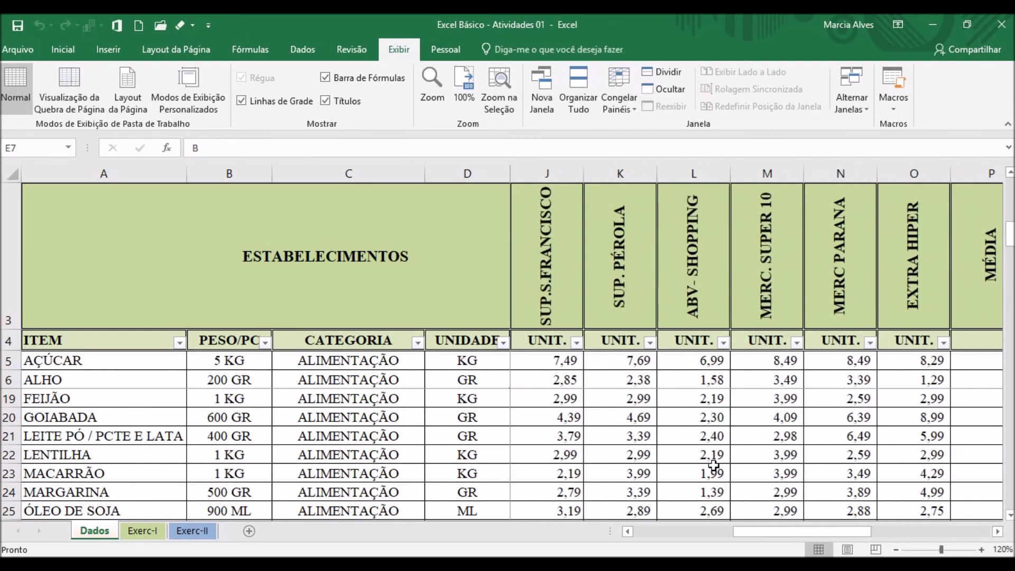
Remove the pane freeze set at cell E7
{"action": "left_click", "coordinate": [625, 84]}
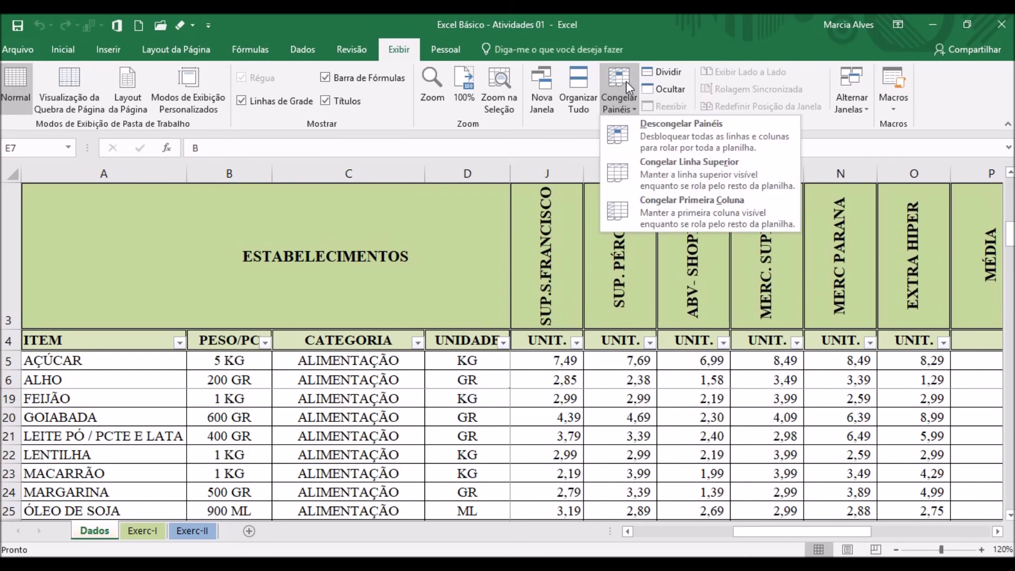
{"action": "left_click", "coordinate": [645, 123]}
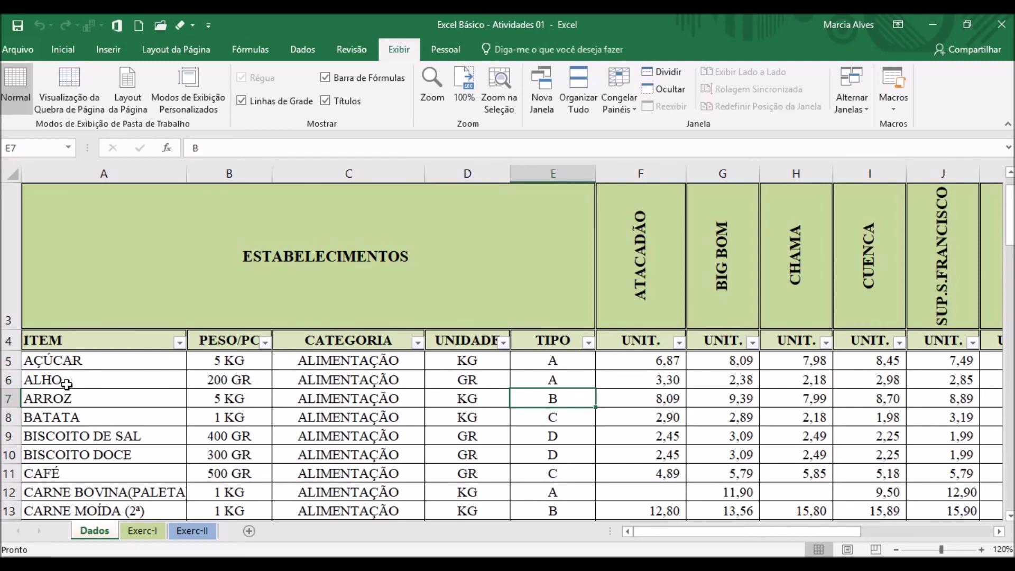
{"action": "left_click", "coordinate": [229, 455]}
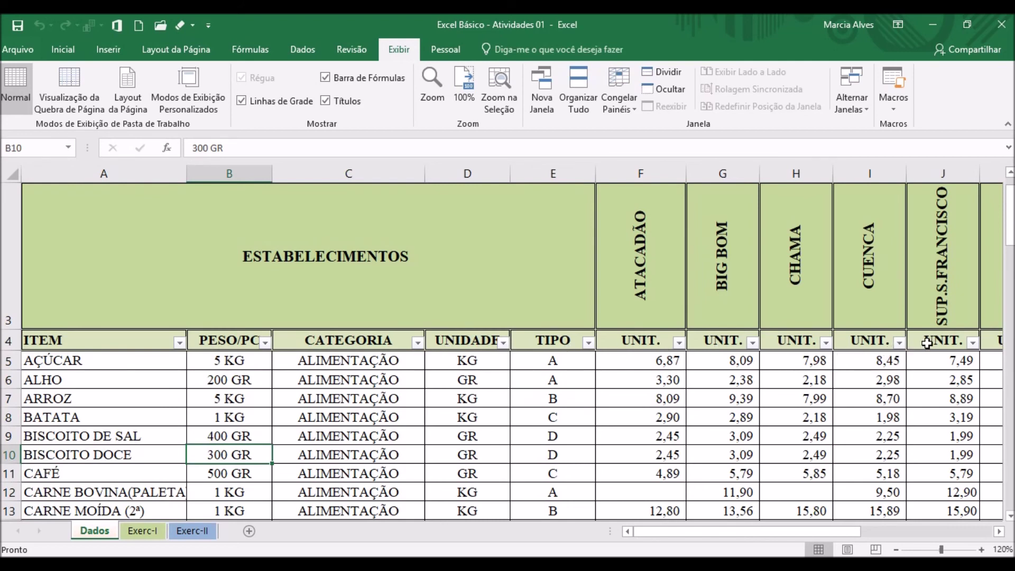
Freeze the panes at cell B5 to fix rows 3–4 and the ITEM column, and check the lower rows and farther columns
{"action": "left_click", "coordinate": [228, 362]}
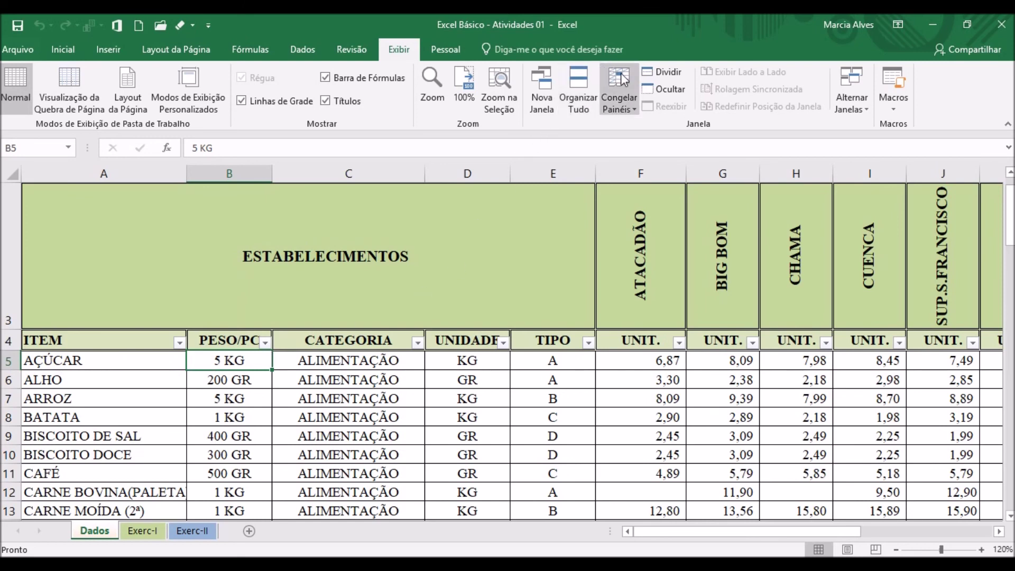
{"action": "left_click", "coordinate": [619, 87]}
{"action": "left_click", "coordinate": [659, 148]}
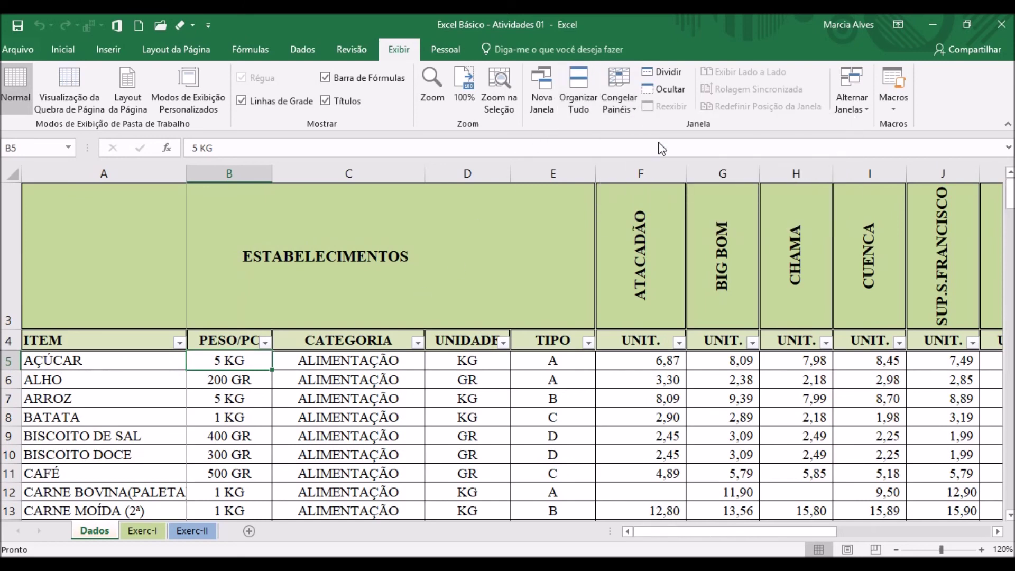
{"action": "scroll", "coordinate": [271, 415], "scroll_direction": "down", "scroll_amount": 1}
{"action": "scroll", "coordinate": [272, 416], "scroll_direction": "down", "scroll_amount": 5}
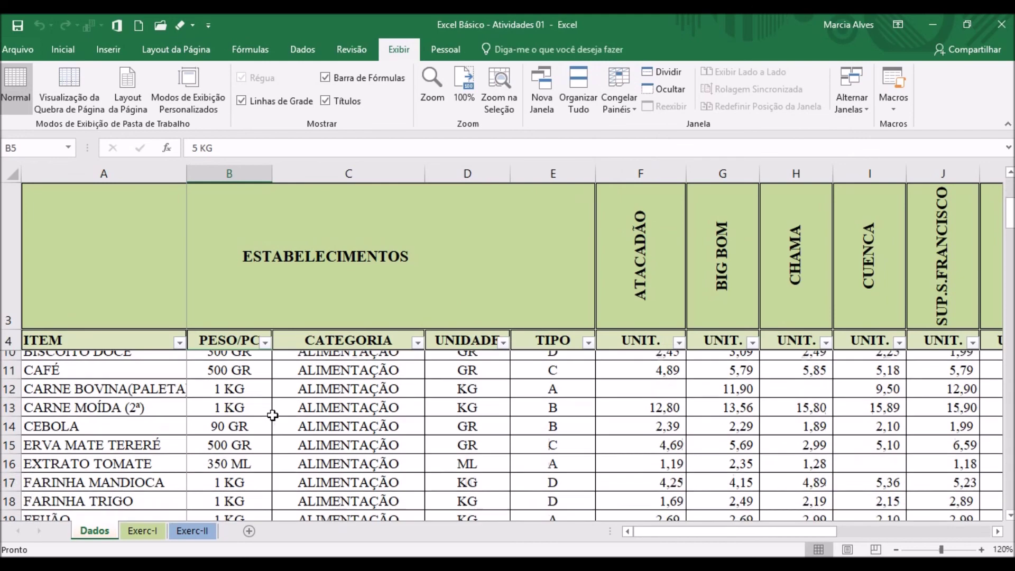
{"action": "scroll", "coordinate": [274, 417], "scroll_direction": "down", "scroll_amount": 1}
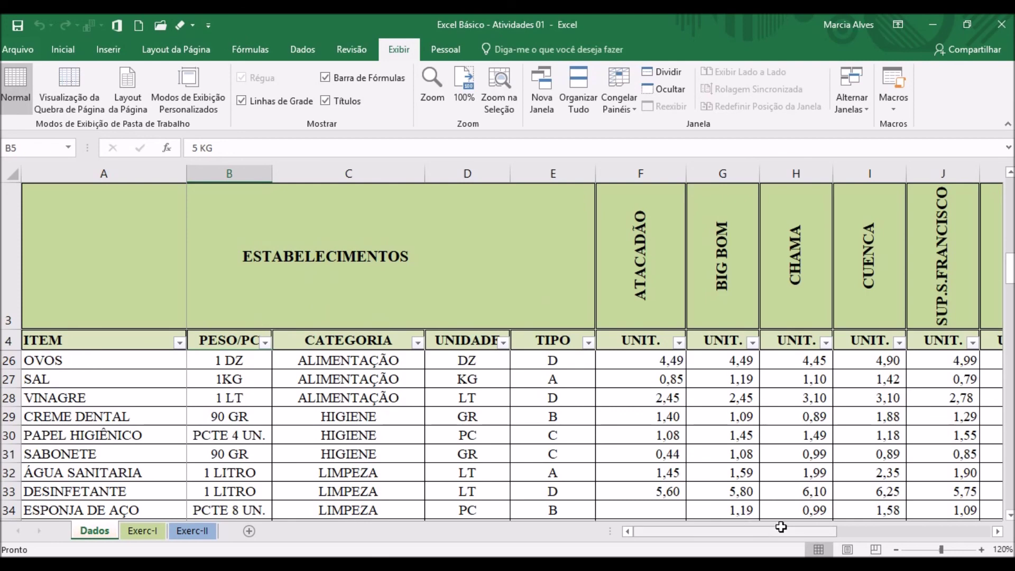
{"action": "left_click_drag", "start_coordinate": [788, 535], "coordinate": [917, 530]}
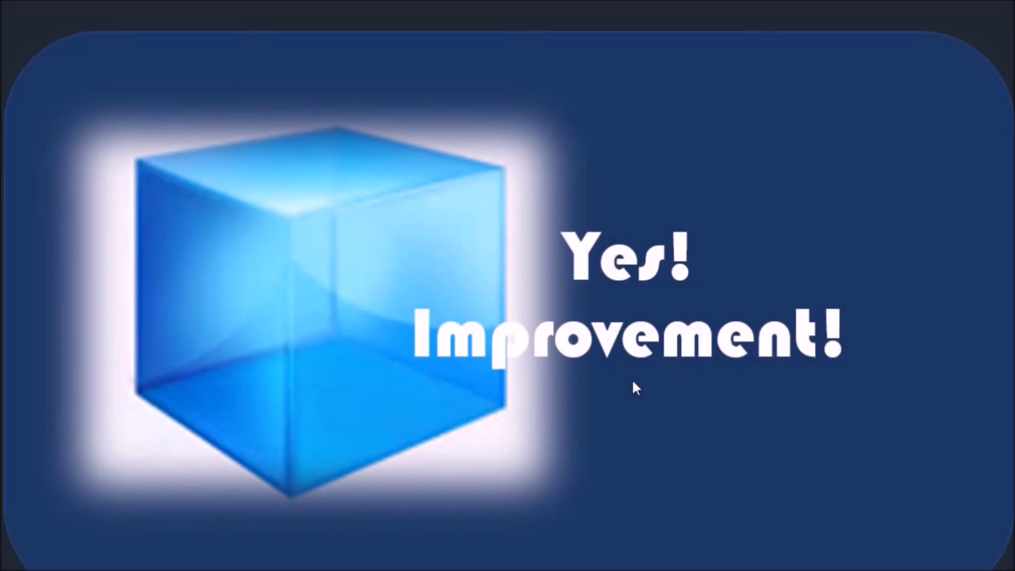